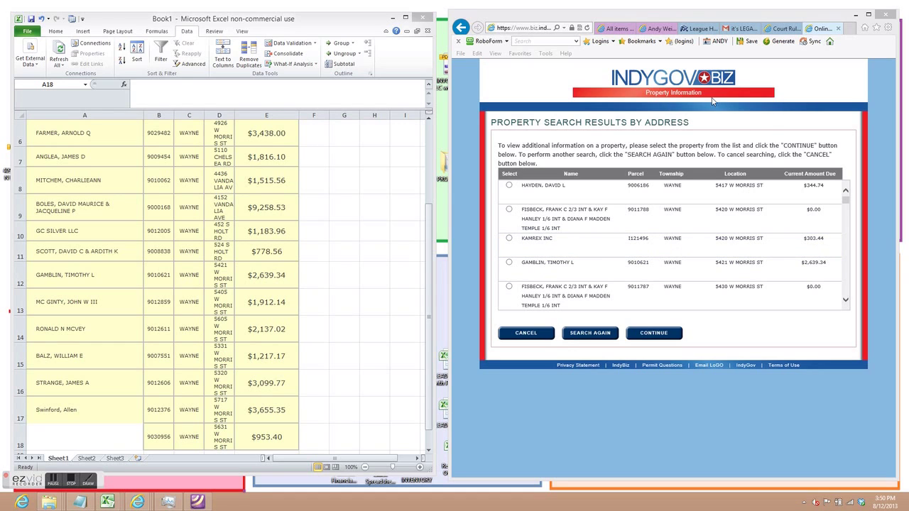
Start a new IndyGov search by address or address range and open the address form
{"action": "left_click", "coordinate": [581, 336]}
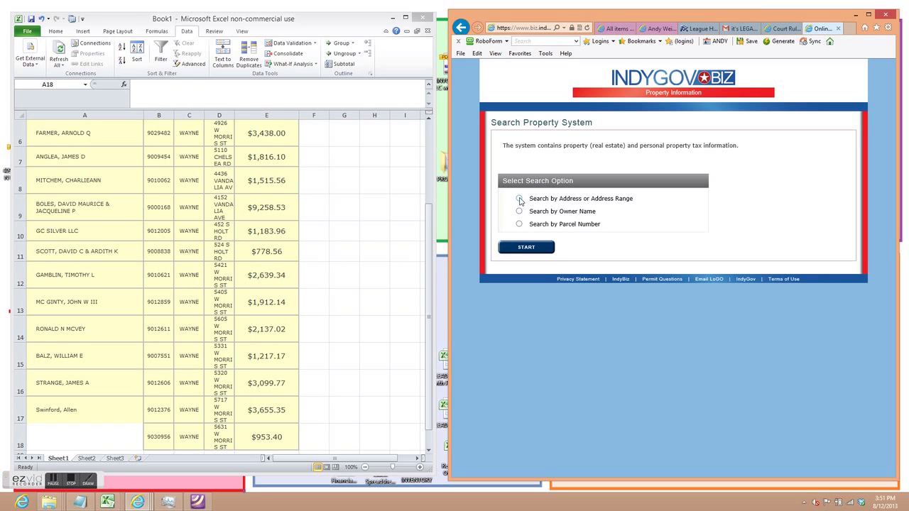
{"action": "left_click", "coordinate": [519, 199]}
{"action": "left_click", "coordinate": [524, 247]}
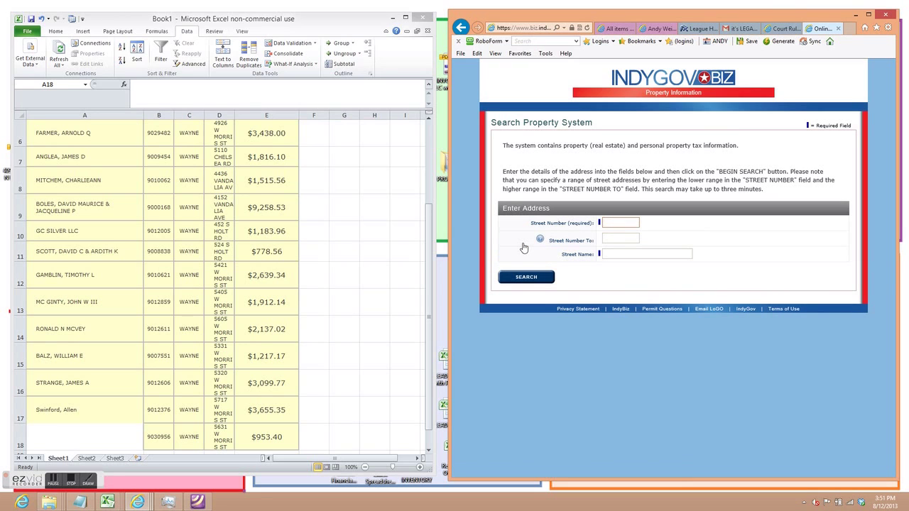
{"action": "mouse_move", "coordinate": [548, 236]}
Enter street numbers 5407 to 5799 and street name 'lambert'
{"action": "left_click", "coordinate": [609, 222]}
{"action": "type", "text": "5407"}
{"action": "left_click", "coordinate": [613, 238]}
{"action": "type", "text": "5799"}
{"action": "left_click", "coordinate": [615, 254]}
{"action": "type", "text": "lambert"}
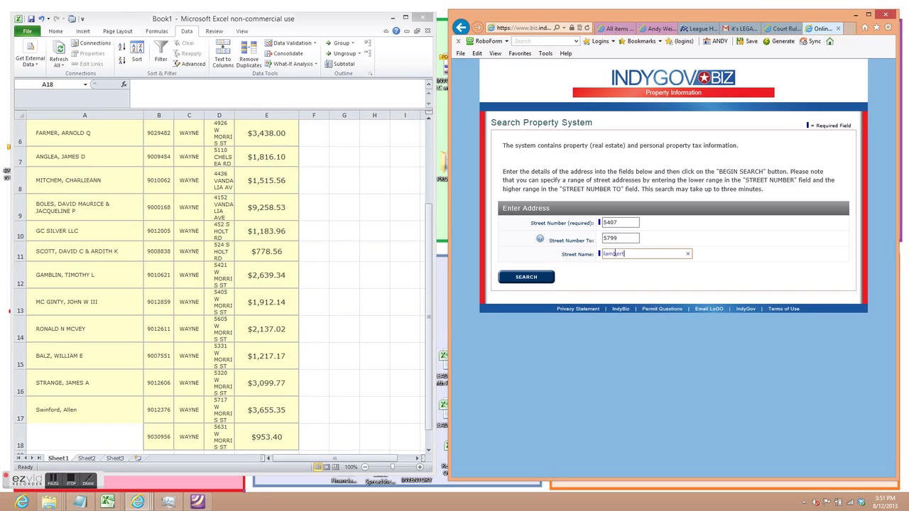
Run the Lambert search and scroll through the Lambert St results with parcels and amounts due
{"action": "left_click", "coordinate": [533, 278]}
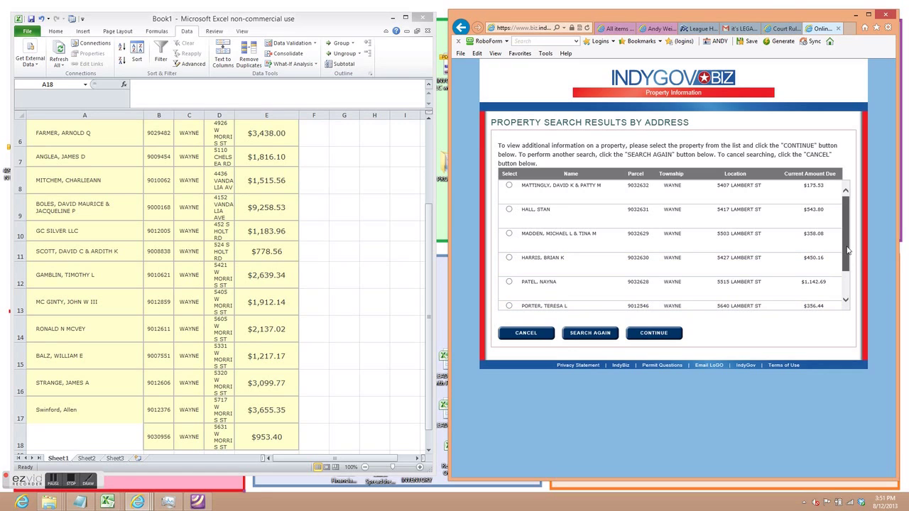
{"action": "left_click_drag", "start_coordinate": [847, 249], "coordinate": [843, 216]}
{"action": "left_click_drag", "start_coordinate": [829, 286], "coordinate": [530, 290]}
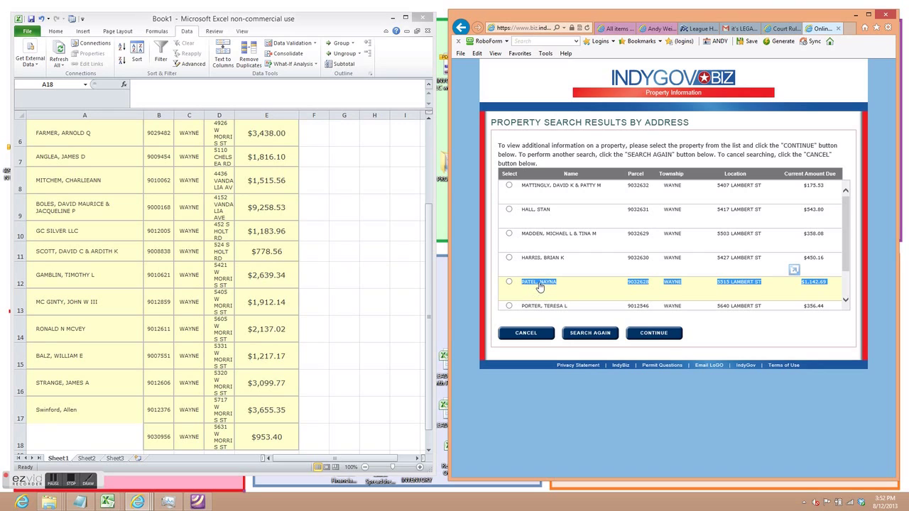
{"action": "right_click", "coordinate": [540, 285]}
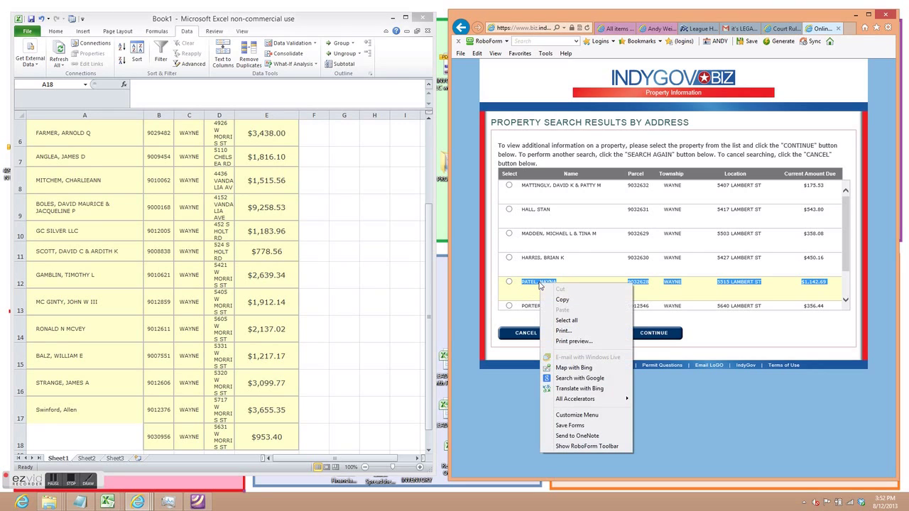
{"action": "left_click", "coordinate": [562, 300]}
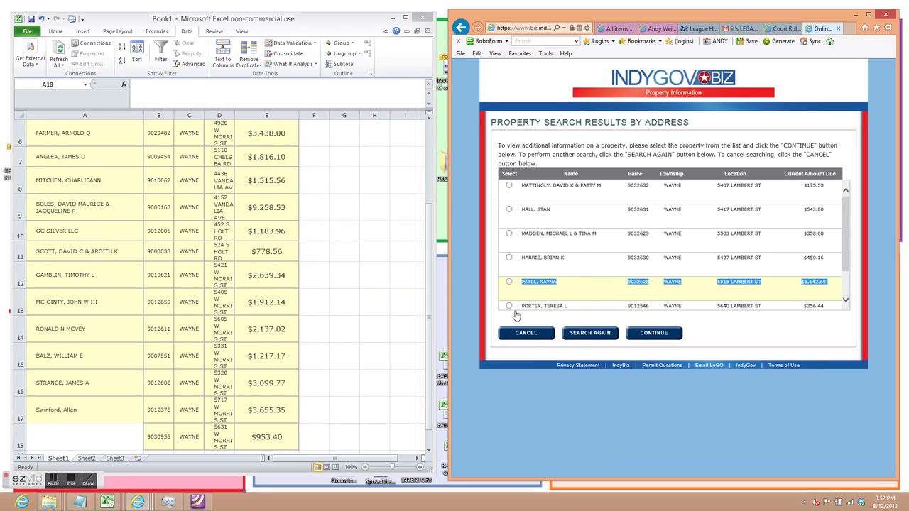
Clear the leftover entries in spreadsheet row 18 (B18:E18)
{"action": "left_click", "coordinate": [431, 308]}
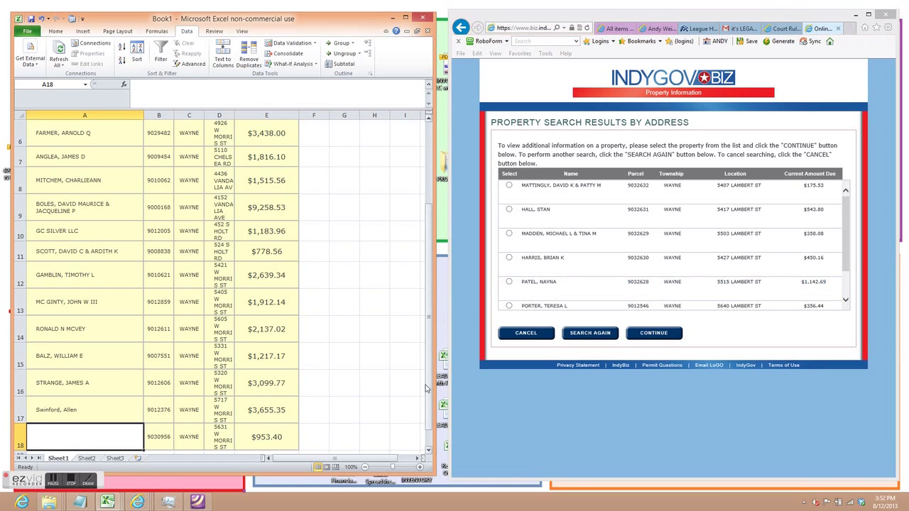
{"action": "scroll", "coordinate": [428, 450], "scroll_direction": "down", "scroll_amount": 7}
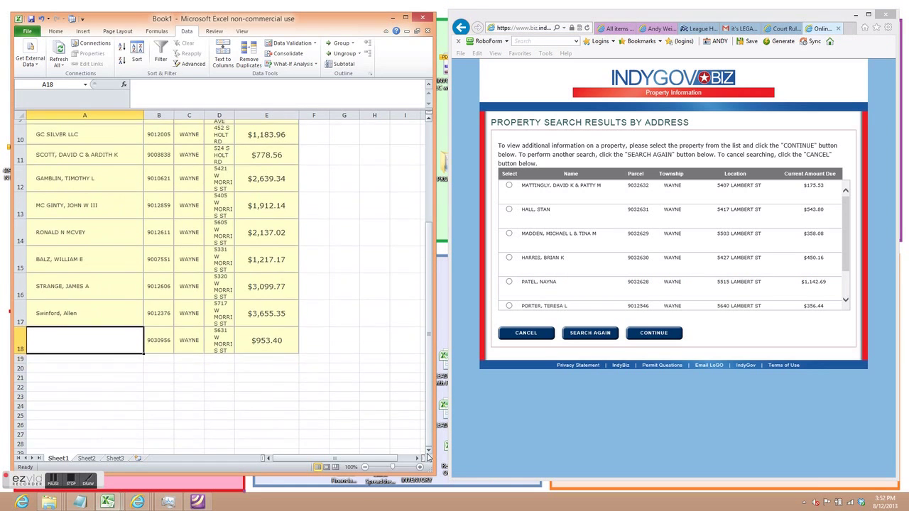
{"action": "left_click", "coordinate": [270, 306]}
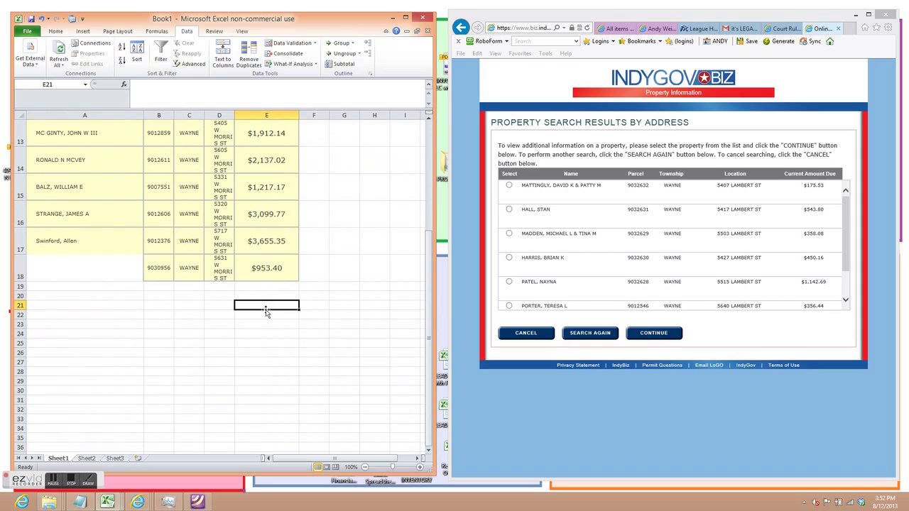
{"action": "left_click", "coordinate": [316, 266]}
{"action": "left_click_drag", "start_coordinate": [329, 282], "coordinate": [131, 280]}
{"action": "left_click", "coordinate": [348, 364]}
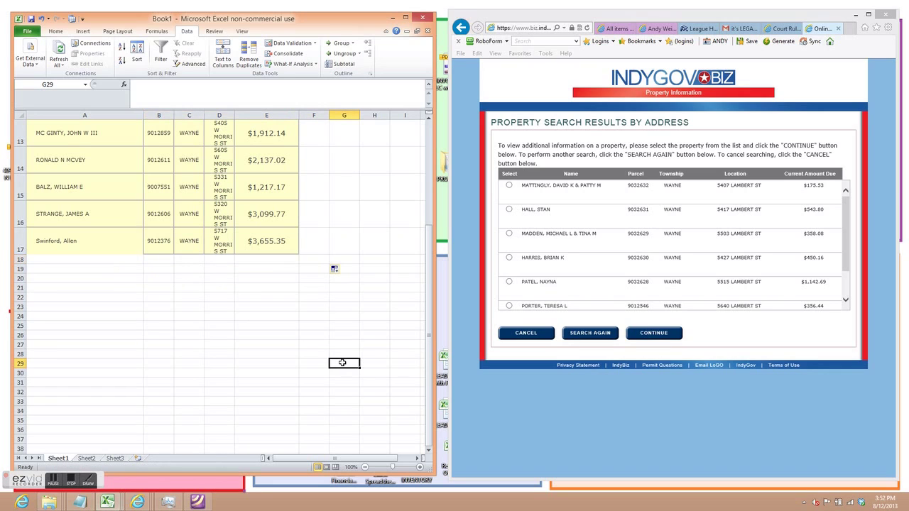
{"action": "left_click", "coordinate": [36, 269]}
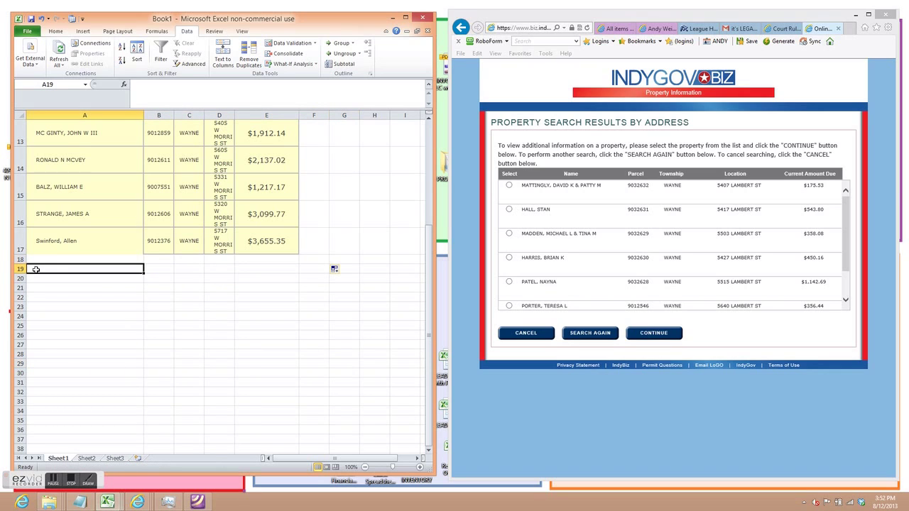
{"action": "right_click", "coordinate": [35, 269]}
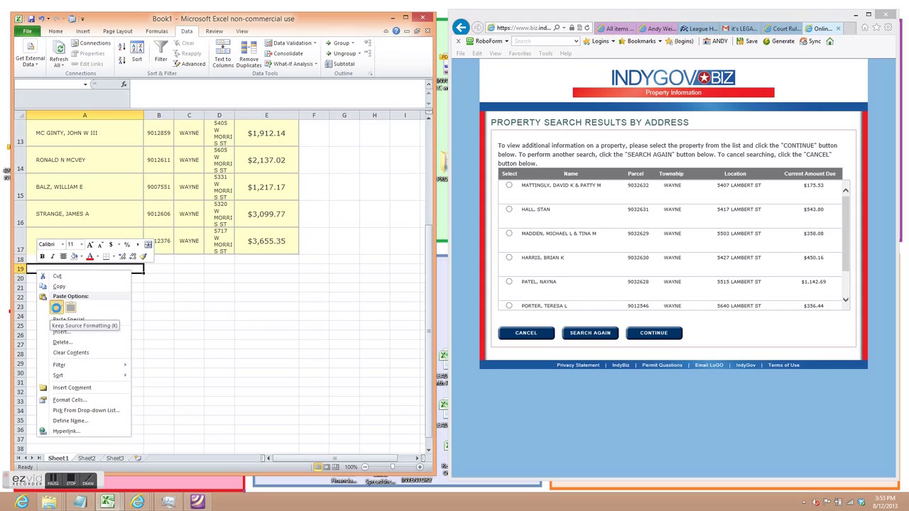
{"action": "left_click", "coordinate": [57, 310]}
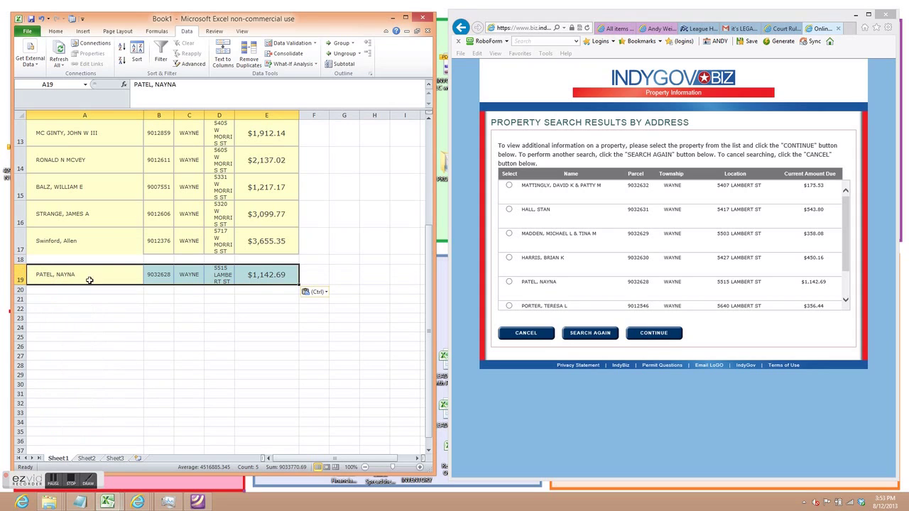
{"action": "left_click", "coordinate": [357, 279]}
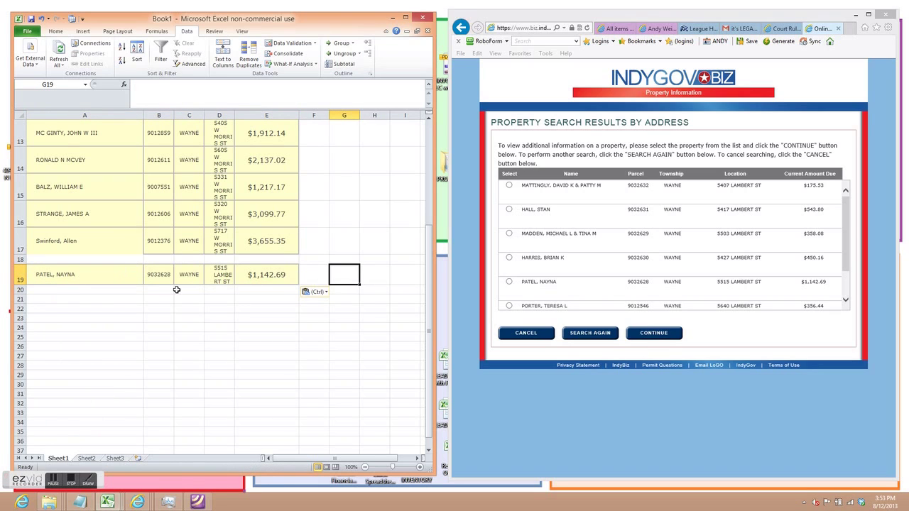
Go back to the results and start another address-range search
{"action": "left_click", "coordinate": [848, 222]}
{"action": "scroll", "coordinate": [850, 241], "scroll_direction": "down", "scroll_amount": 2}
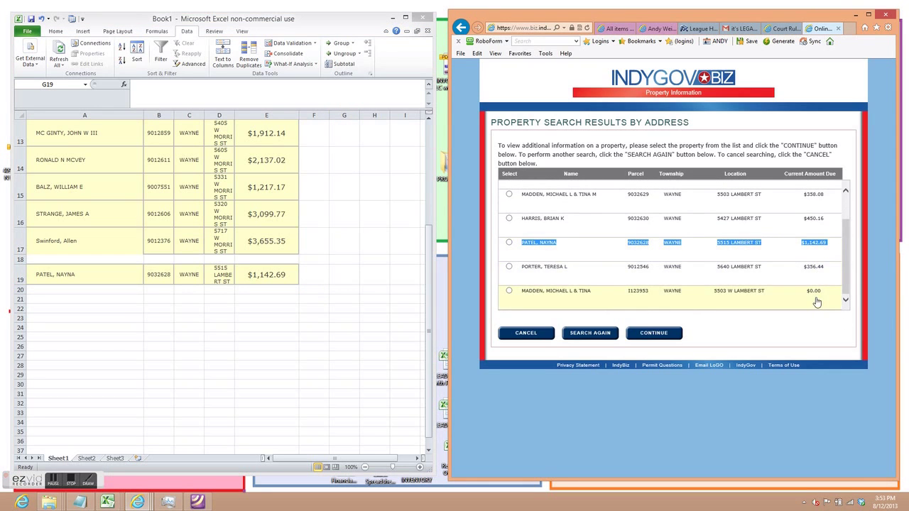
{"action": "left_click", "coordinate": [602, 337]}
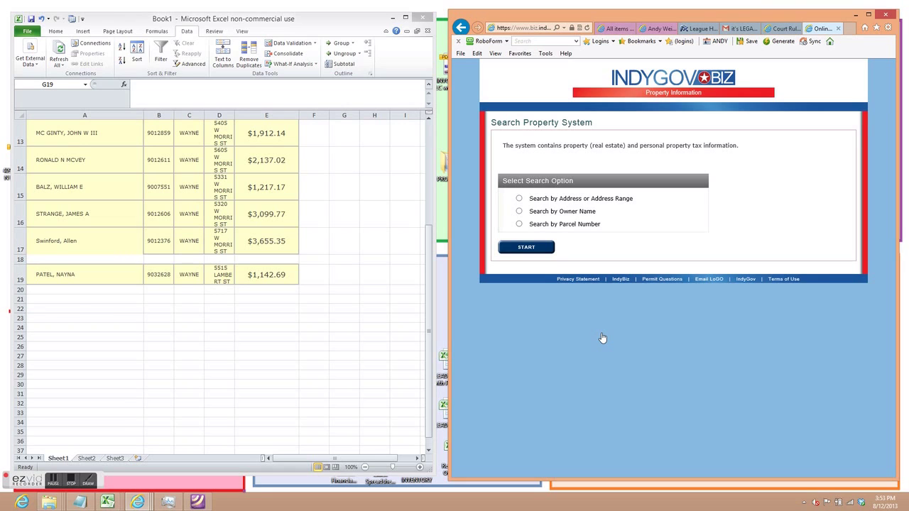
{"action": "left_click", "coordinate": [519, 199]}
{"action": "left_click", "coordinate": [523, 248]}
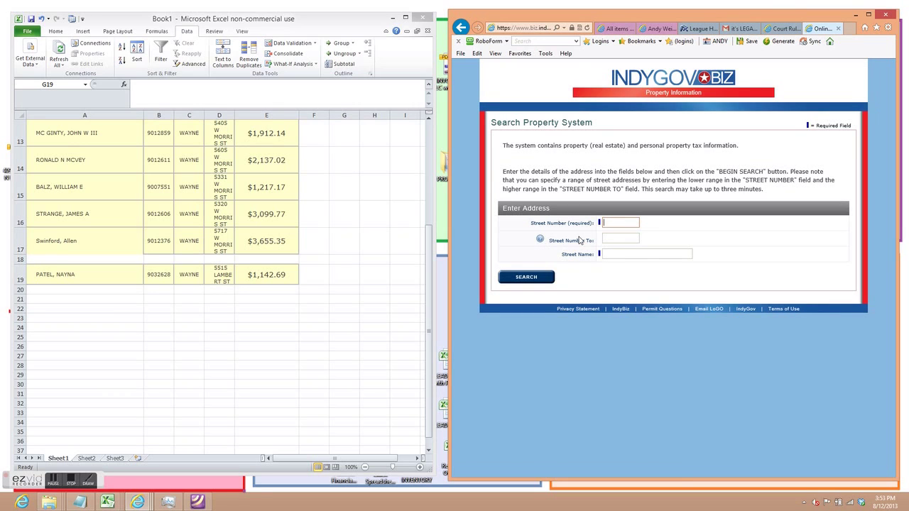
Enter street numbers 5700 to 5899 and street name 'grafton'
{"action": "type", "text": "5700"}
{"action": "left_click", "coordinate": [615, 240]}
{"action": "type", "text": "5899"}
{"action": "left_click", "coordinate": [616, 254]}
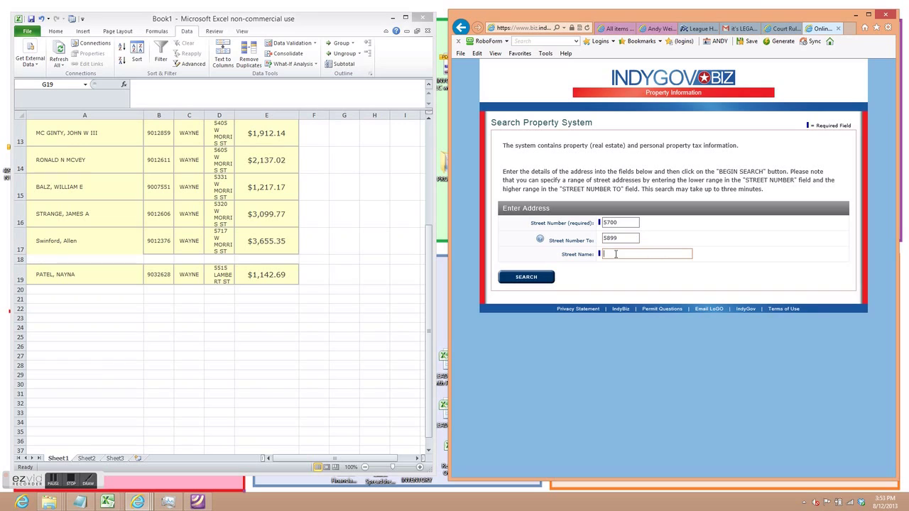
{"action": "type", "text": "grafton"}
{"action": "left_click", "coordinate": [599, 279]}
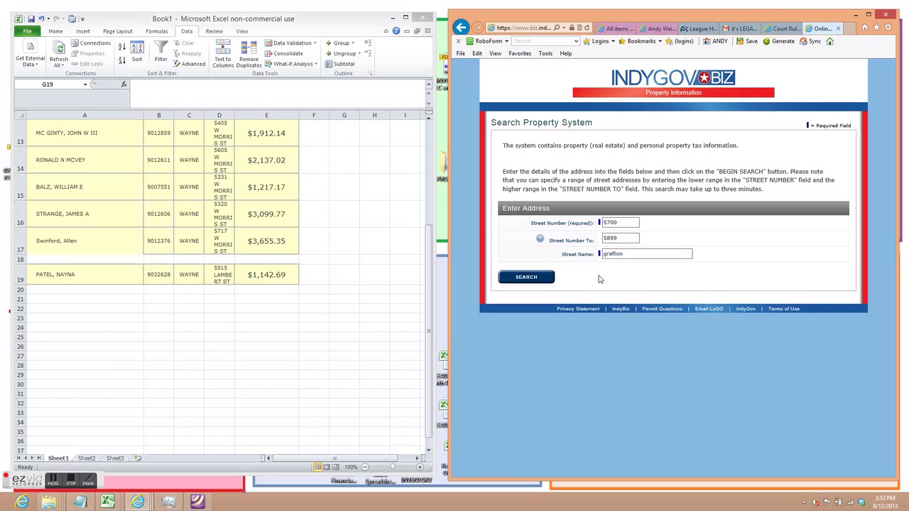
Run the Grafton search and, with no records found, change the starting number to 5839
{"action": "left_click", "coordinate": [533, 281]}
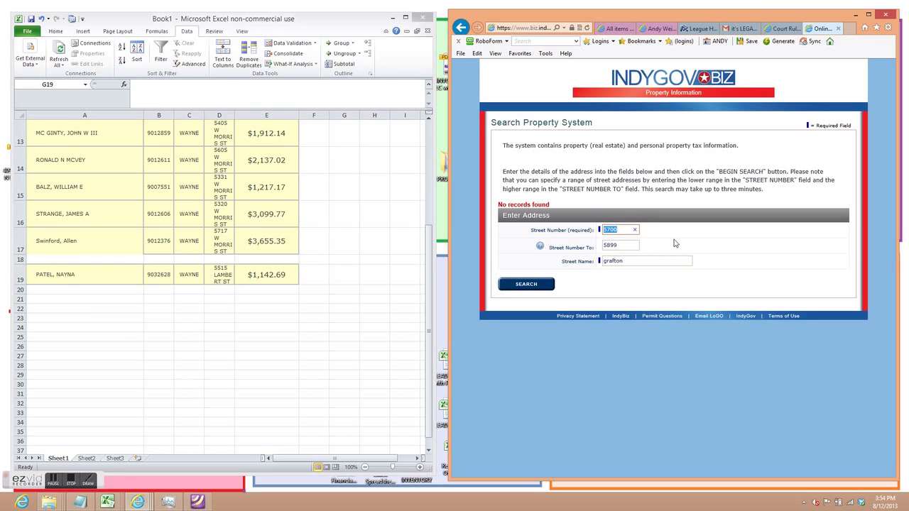
{"action": "double_click", "coordinate": [629, 260]}
{"action": "left_click", "coordinate": [564, 230]}
{"action": "type", "text": "5839"}
Set the range end to 5999 and the street to 'howard', and run the search
{"action": "left_click", "coordinate": [625, 246]}
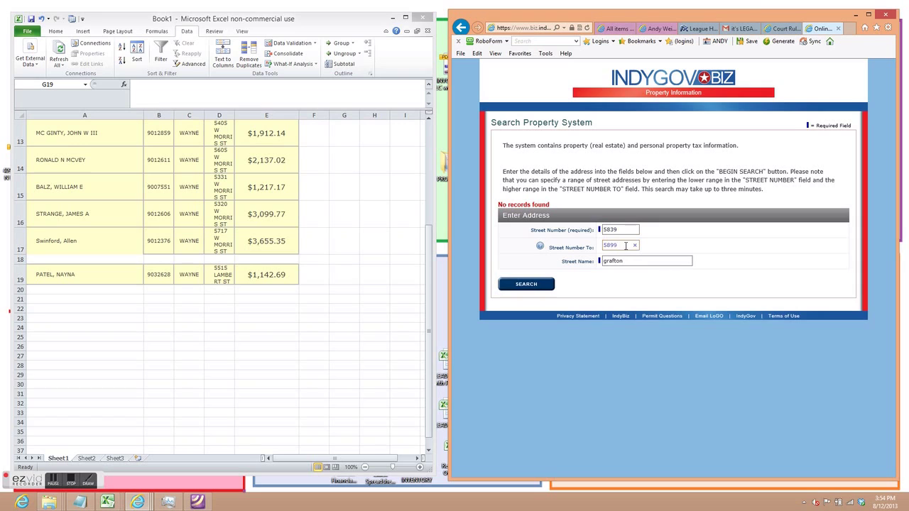
{"action": "type", "text": "599"}
{"action": "key", "text": "BackSpace"}
{"action": "key", "text": "BackSpace"}
{"action": "key", "text": "BackSpace"}
{"action": "key", "text": "BackSpace"}
{"action": "key", "text": "BackSpace"}
{"action": "key", "text": "BackSpace"}
{"action": "key", "text": "BackSpace"}
{"action": "type", "text": "5999"}
{"action": "left_click_drag", "start_coordinate": [631, 260], "coordinate": [572, 262]}
{"action": "type", "text": "howard"}
{"action": "left_click", "coordinate": [547, 285]}
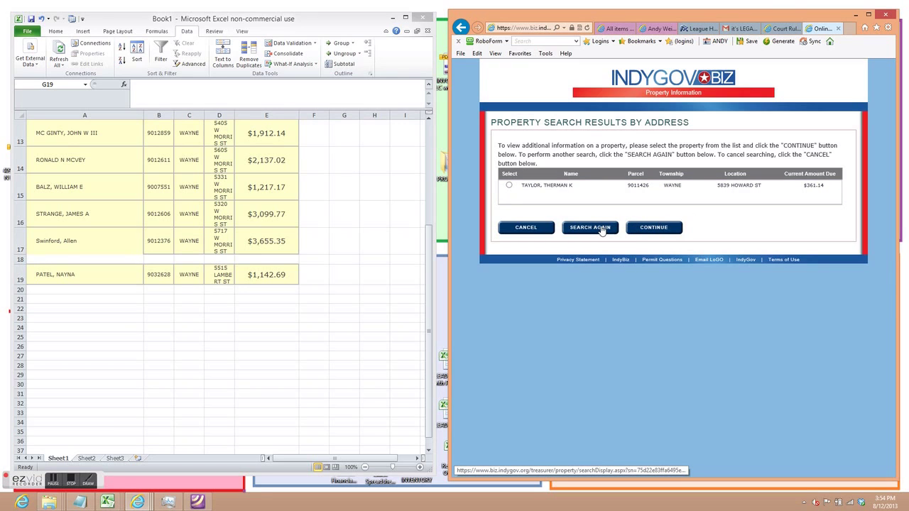
Start a fresh address-range search in IndyGov
{"action": "left_click", "coordinate": [601, 229]}
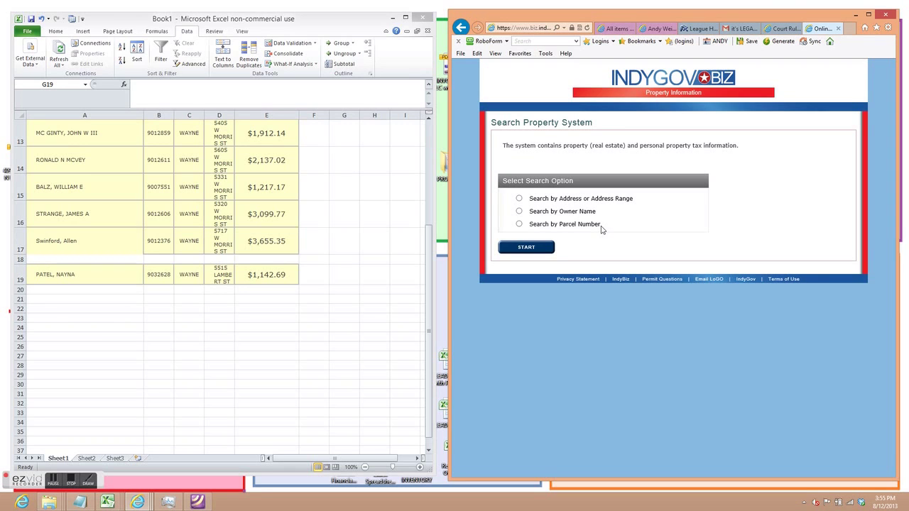
{"action": "left_click", "coordinate": [519, 199]}
{"action": "left_click", "coordinate": [524, 247]}
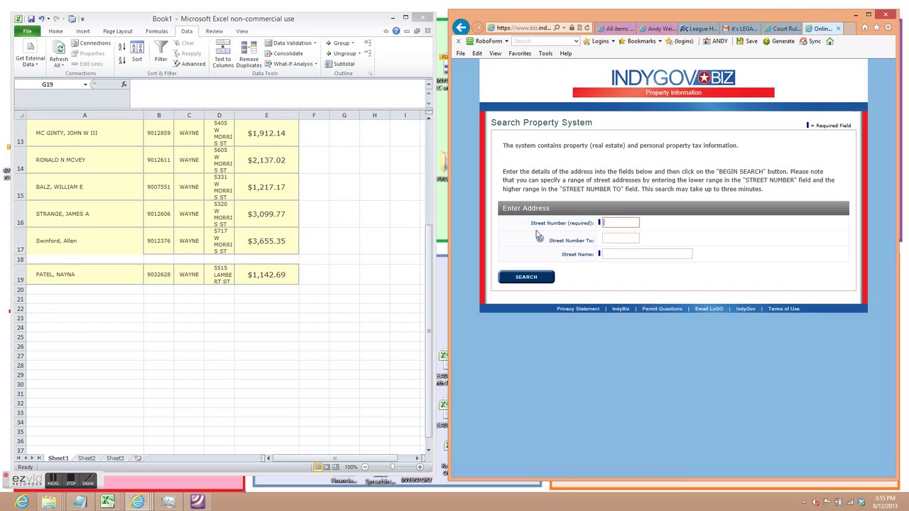
Search street numbers 1220 to 1451 on 'whitcomb'
{"action": "type", "text": "1"}
{"action": "left_click", "coordinate": [623, 232]}
{"action": "left_click", "coordinate": [621, 237]}
{"action": "type", "text": "1451"}
{"action": "left_click", "coordinate": [616, 253]}
{"action": "type", "text": "whit"}
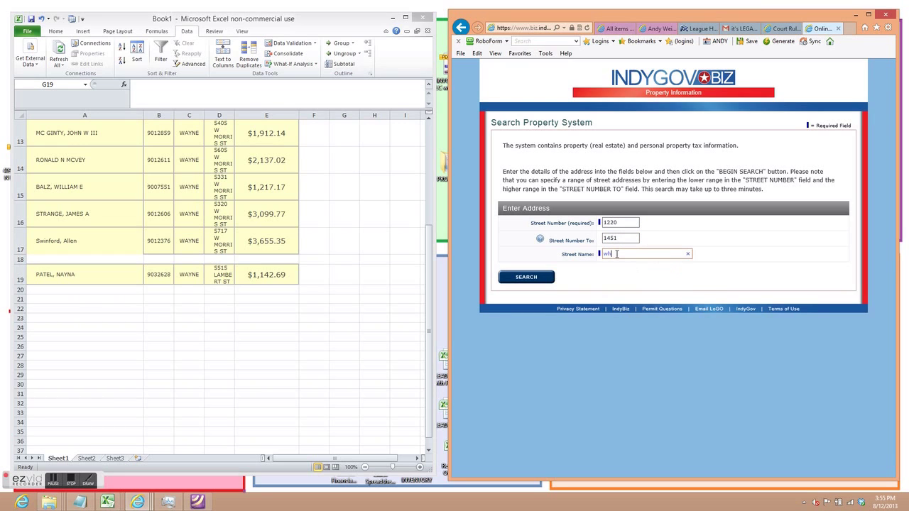
{"action": "type", "text": "comb"}
{"action": "left_click", "coordinate": [527, 277]}
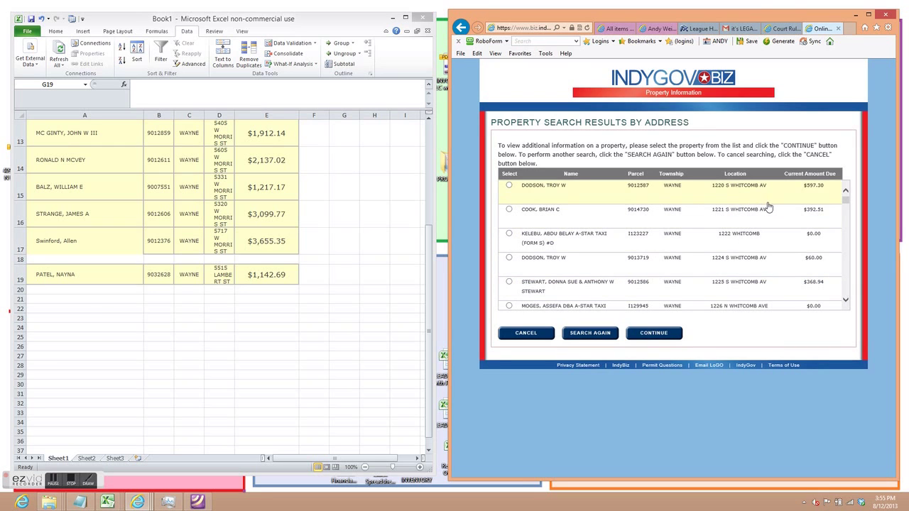
{"action": "mouse_move", "coordinate": [848, 204]}
{"action": "left_mouse_down"}
{"action": "mouse_move", "coordinate": [862, 304]}
{"action": "mouse_move", "coordinate": [845, 264]}
{"action": "mouse_move", "coordinate": [843, 196]}
{"action": "left_mouse_up"}
{"action": "scroll", "coordinate": [845, 292], "scroll_direction": "down", "scroll_amount": 2}
{"action": "scroll", "coordinate": [845, 291], "scroll_direction": "down", "scroll_amount": 2}
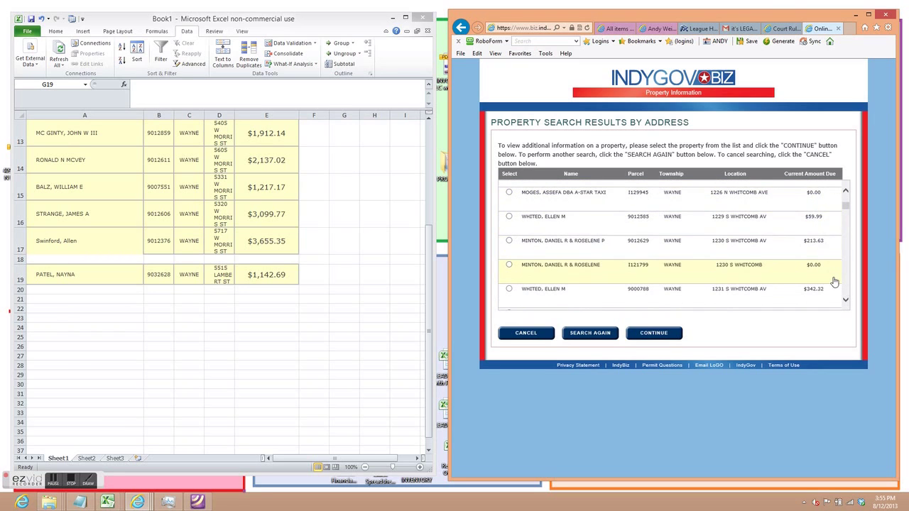
{"action": "left_click", "coordinate": [846, 300]}
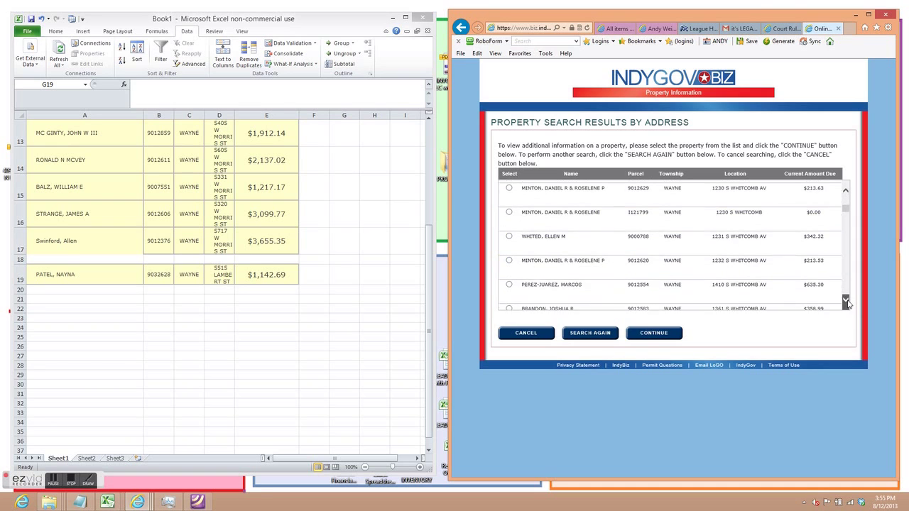
{"action": "scroll", "coordinate": [837, 284], "scroll_direction": "down", "scroll_amount": 5}
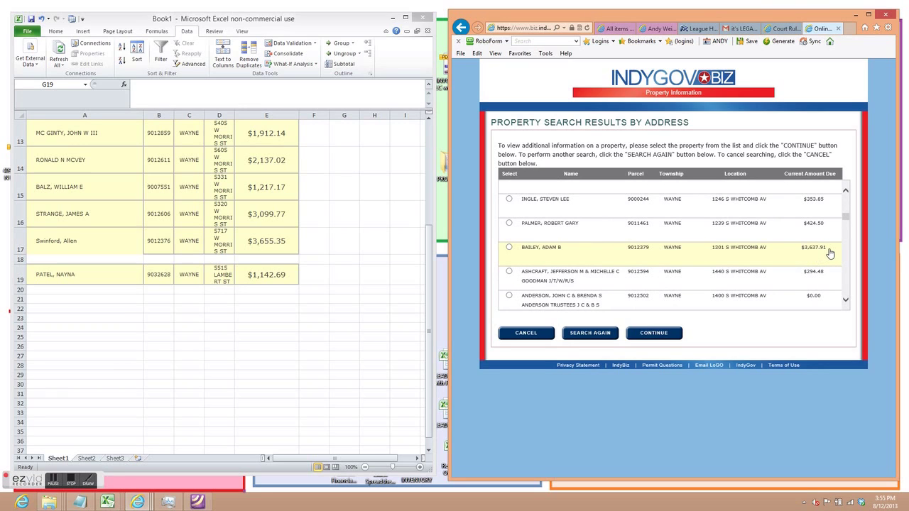
{"action": "left_click_drag", "start_coordinate": [830, 254], "coordinate": [524, 262]}
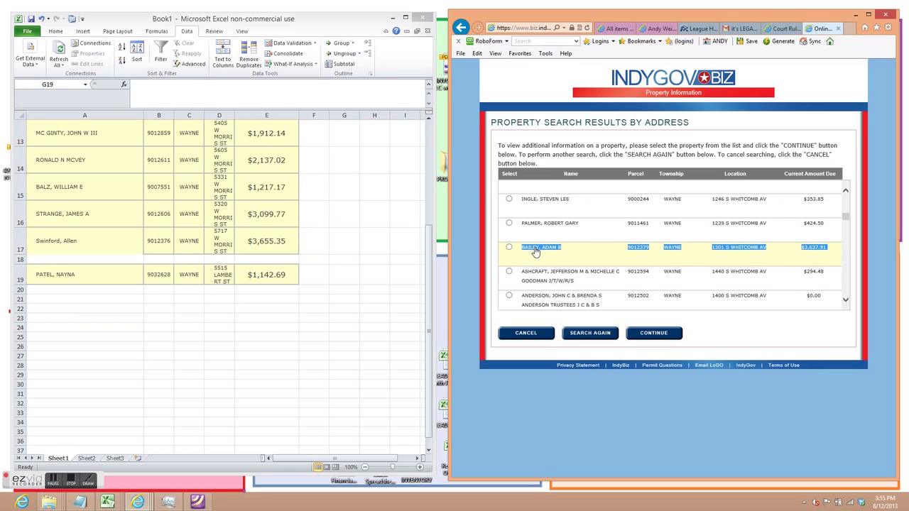
{"action": "right_click", "coordinate": [535, 250]}
{"action": "left_click", "coordinate": [560, 267]}
{"action": "key", "text": "alt+Tab"}
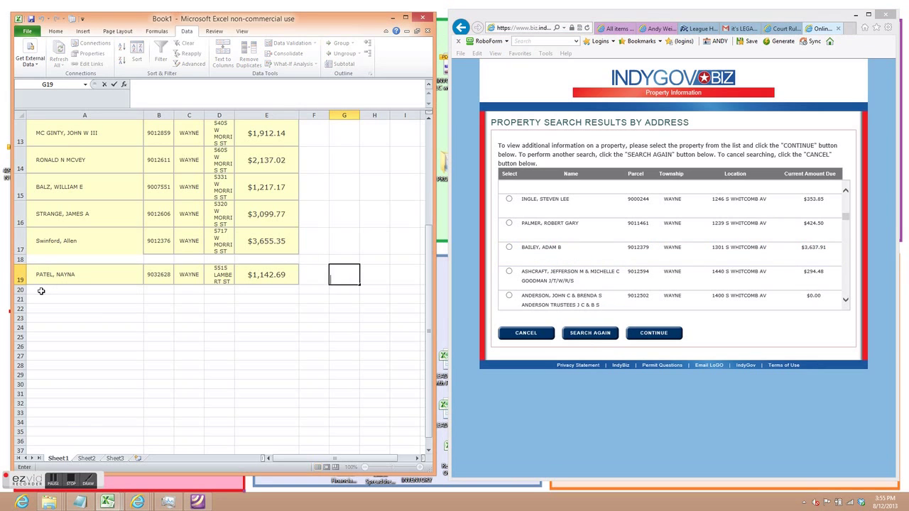
{"action": "left_click", "coordinate": [41, 291]}
{"action": "right_click", "coordinate": [42, 291]}
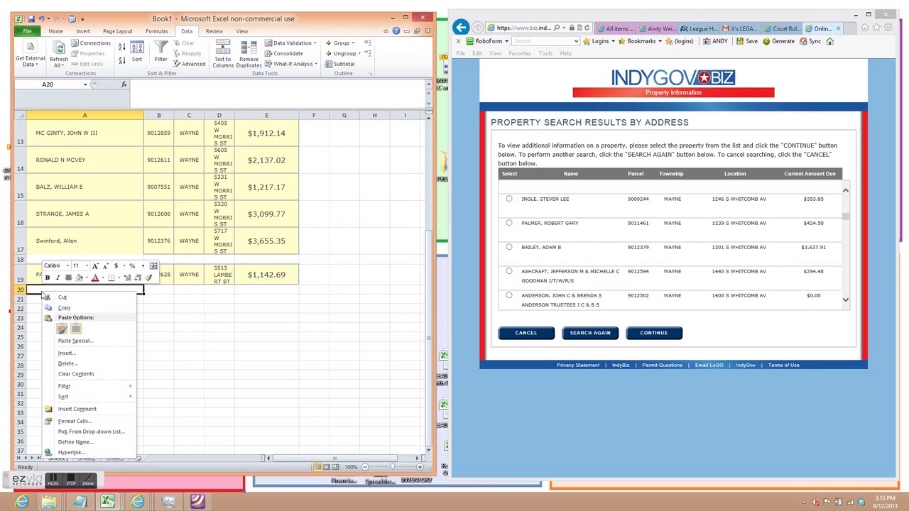
{"action": "left_click", "coordinate": [62, 329]}
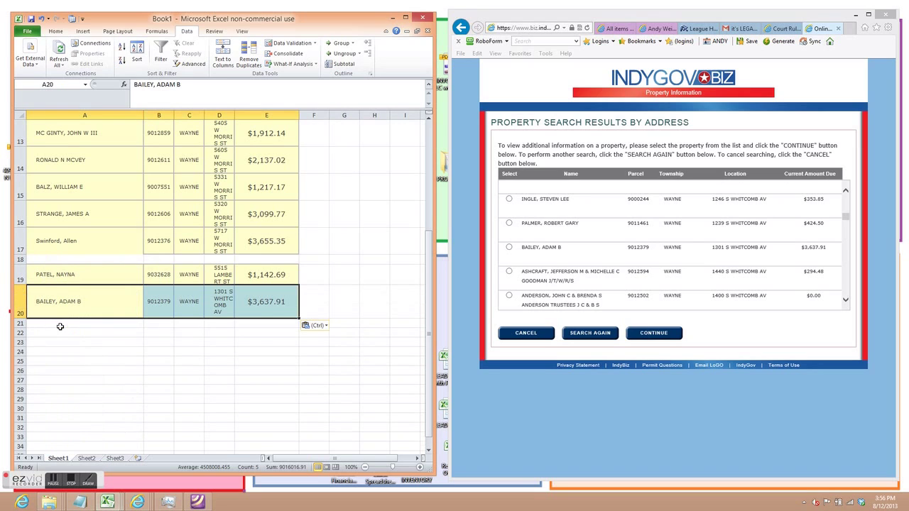
{"action": "left_click", "coordinate": [324, 369]}
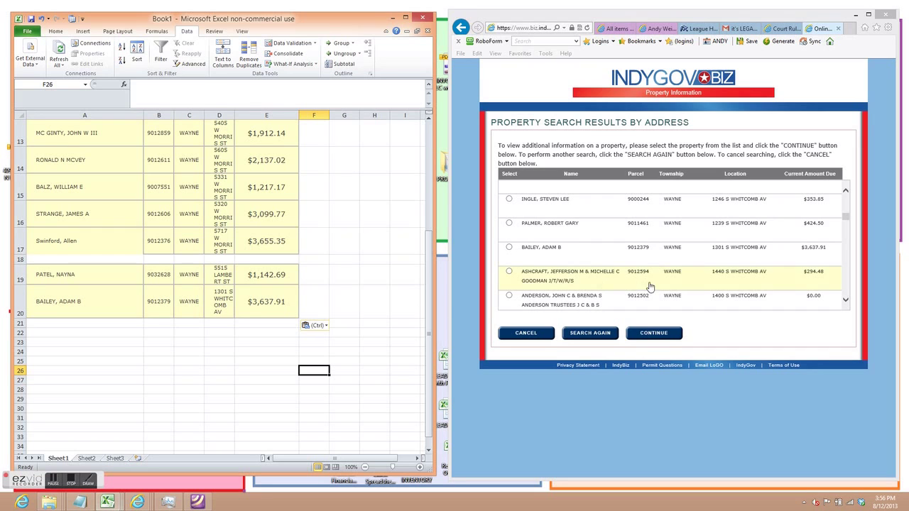
{"action": "left_click", "coordinate": [848, 302]}
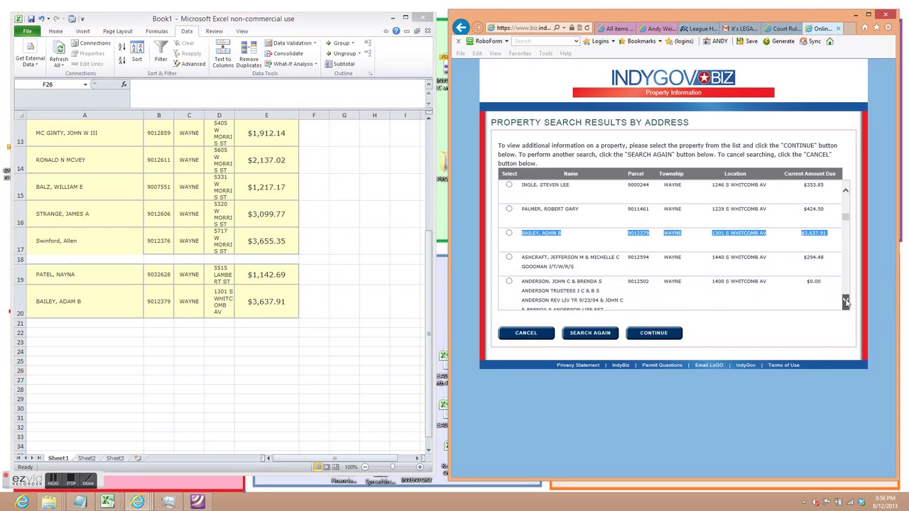
{"action": "left_click", "coordinate": [847, 302]}
{"action": "left_click", "coordinate": [846, 301]}
{"action": "left_click", "coordinate": [846, 302]}
{"action": "left_click", "coordinate": [846, 302]}
{"action": "left_click", "coordinate": [846, 302]}
{"action": "left_click", "coordinate": [846, 302]}
{"action": "left_click", "coordinate": [846, 302]}
{"action": "left_click", "coordinate": [847, 301]}
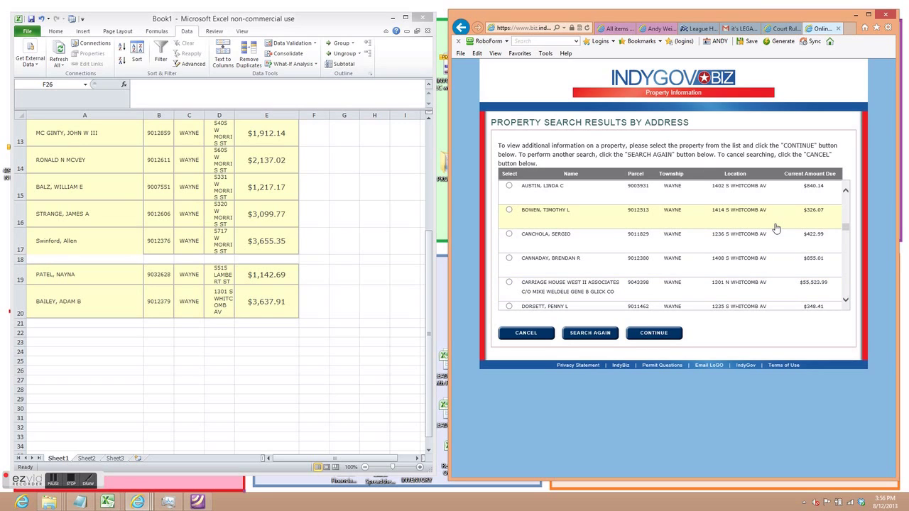
{"action": "left_click", "coordinate": [845, 301]}
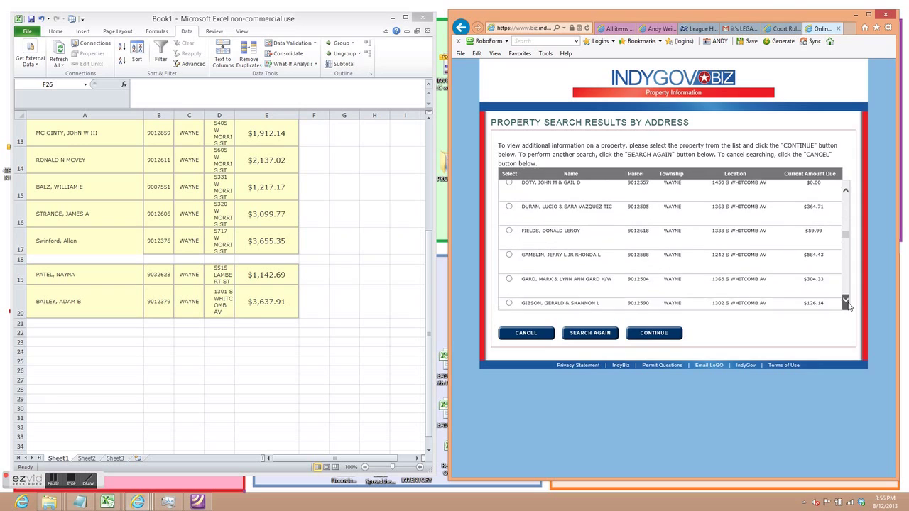
{"action": "scroll", "coordinate": [847, 306], "scroll_direction": "down", "scroll_amount": 5}
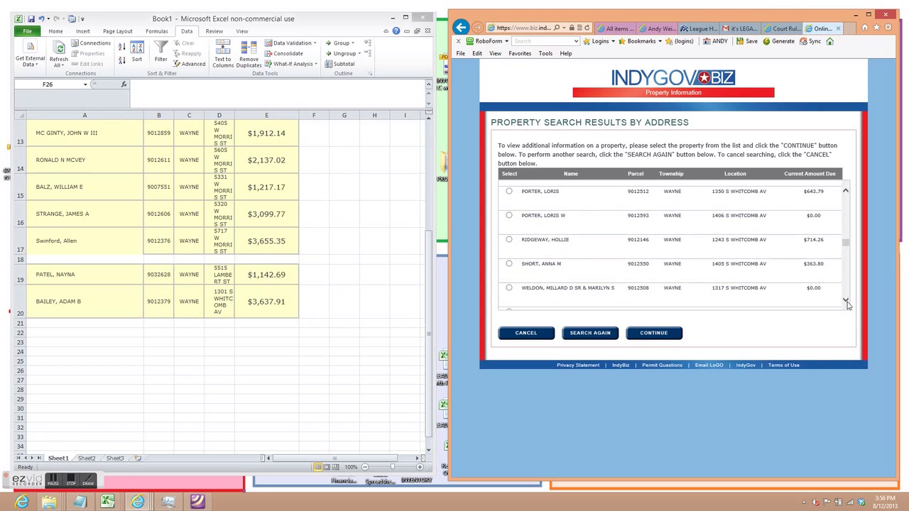
{"action": "left_click", "coordinate": [846, 301]}
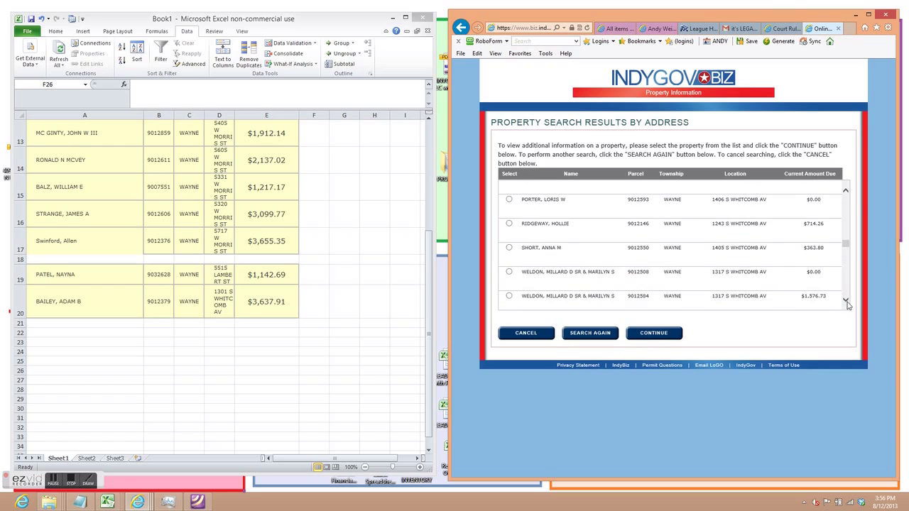
{"action": "left_click", "coordinate": [847, 301]}
{"action": "left_click", "coordinate": [846, 301]}
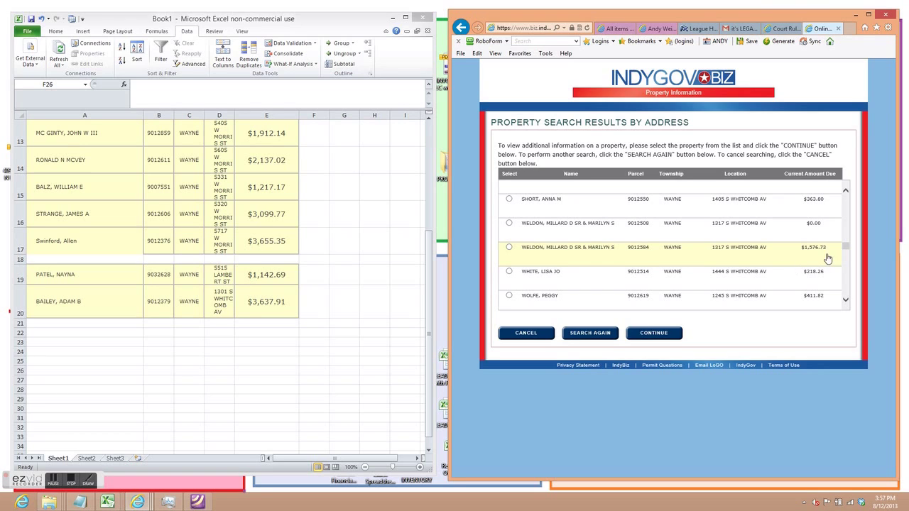
{"action": "left_click_drag", "start_coordinate": [828, 254], "coordinate": [630, 258]}
{"action": "left_click_drag", "start_coordinate": [630, 259], "coordinate": [536, 252]}
{"action": "right_click", "coordinate": [536, 252]}
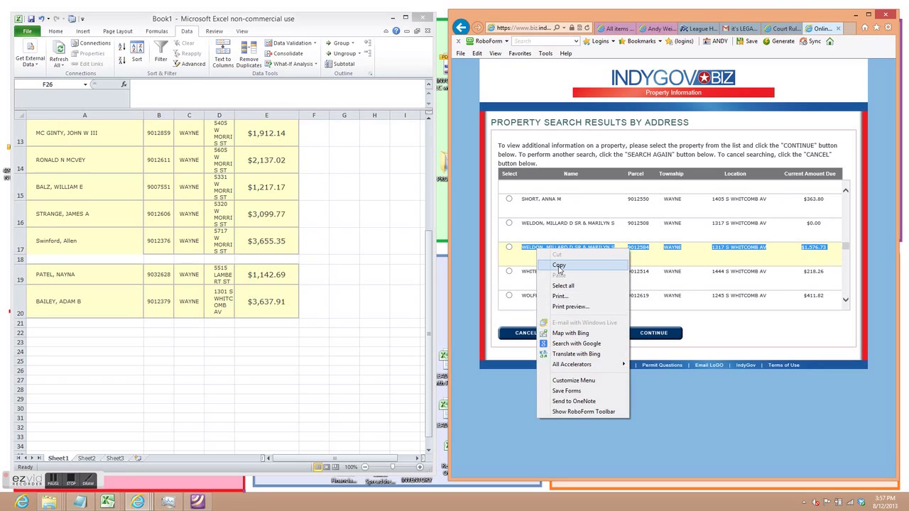
{"action": "left_click", "coordinate": [558, 267]}
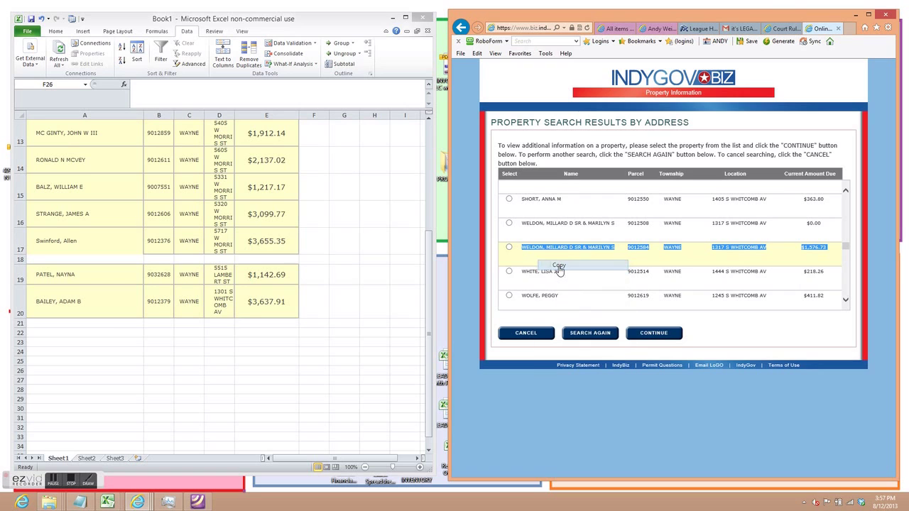
{"action": "left_click", "coordinate": [43, 323]}
{"action": "right_click", "coordinate": [43, 323]}
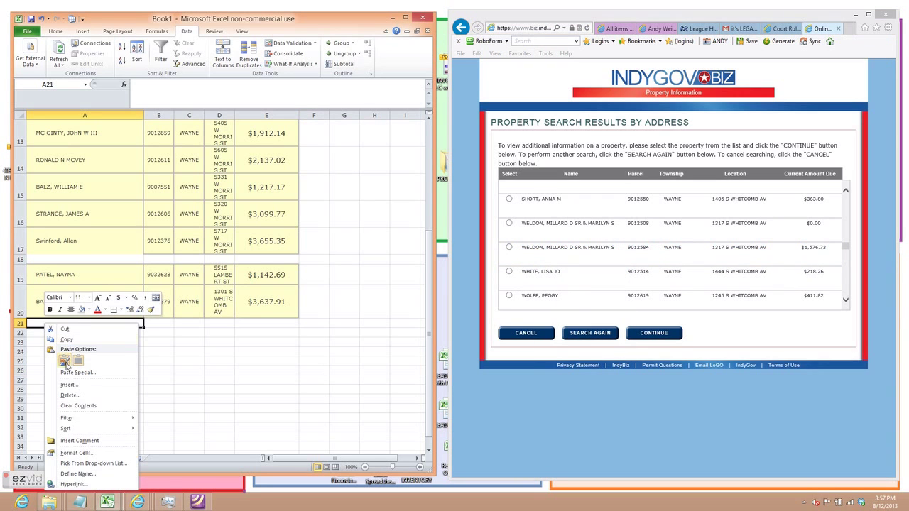
{"action": "left_click", "coordinate": [63, 363]}
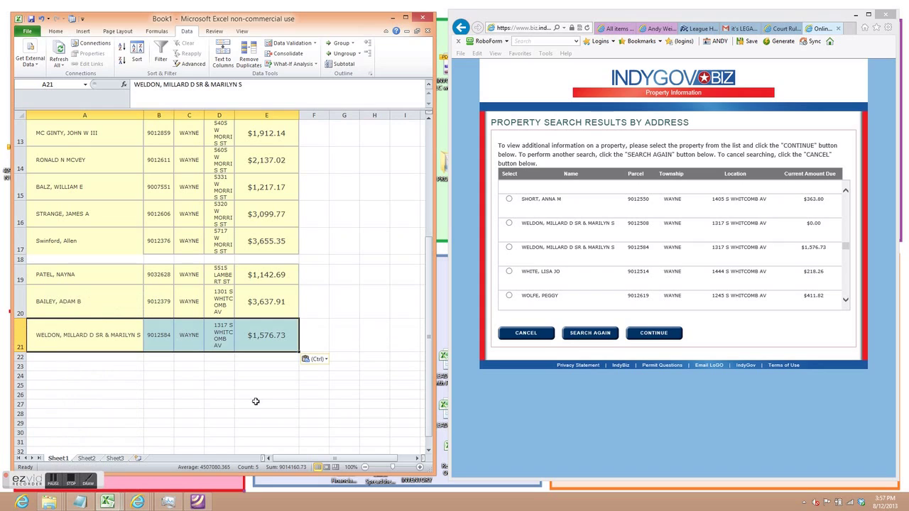
{"action": "left_click", "coordinate": [195, 403]}
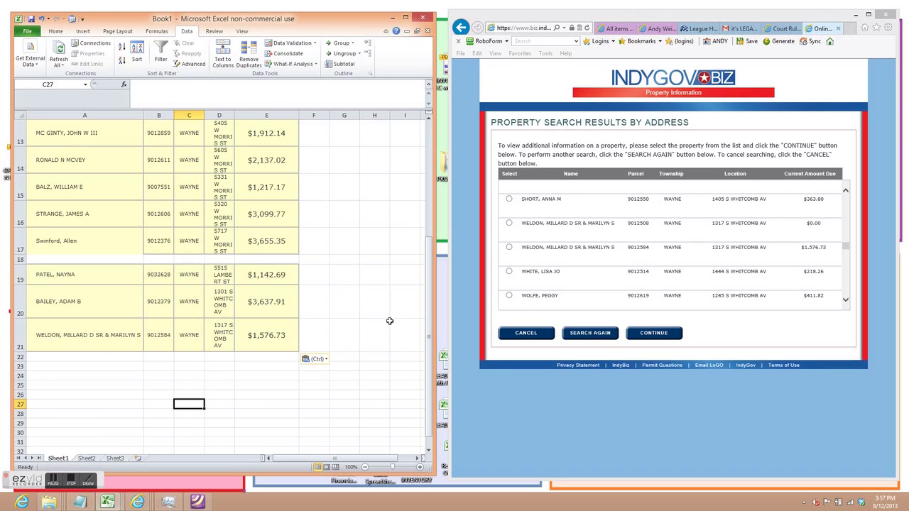
{"action": "left_click", "coordinate": [845, 301]}
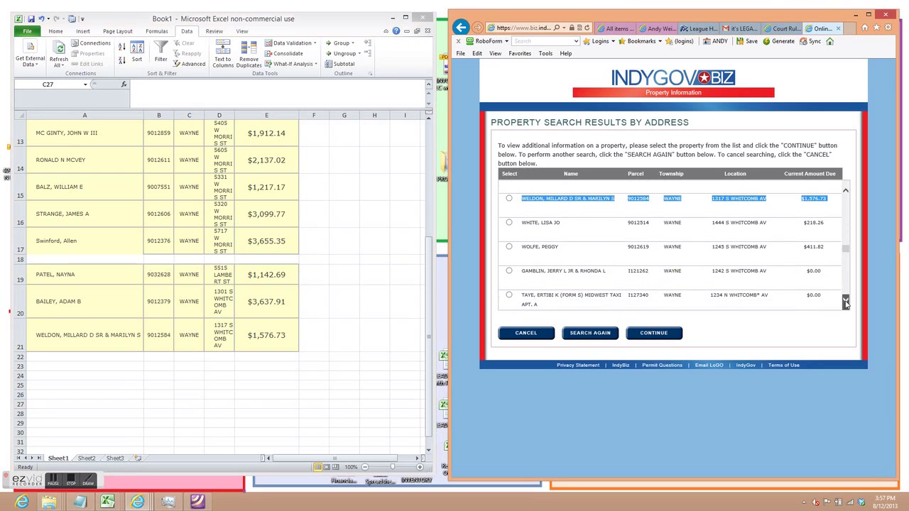
{"action": "left_click", "coordinate": [845, 302]}
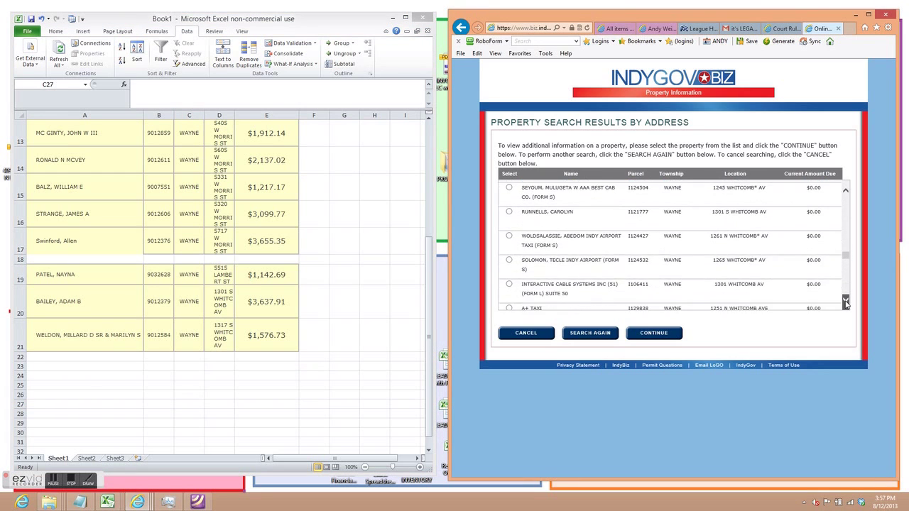
{"action": "left_click", "coordinate": [845, 302]}
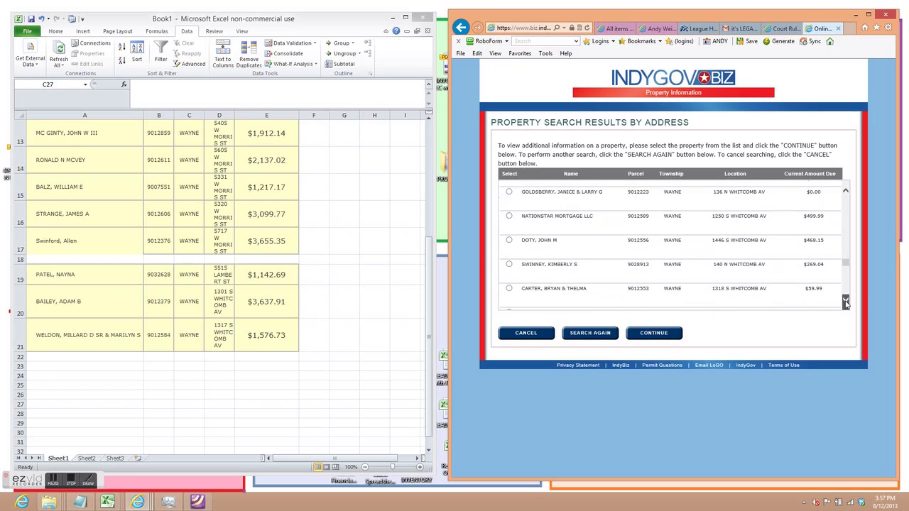
{"action": "left_click", "coordinate": [845, 301]}
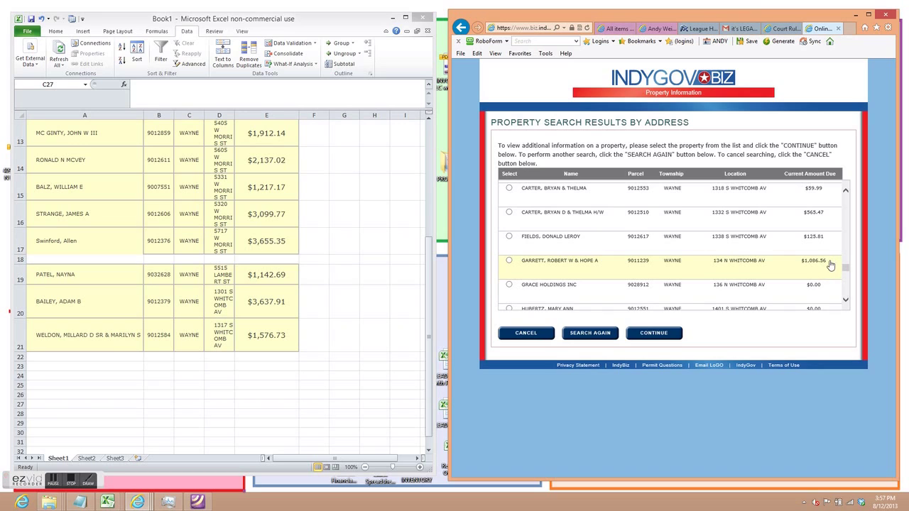
{"action": "left_click_drag", "start_coordinate": [829, 267], "coordinate": [529, 267]}
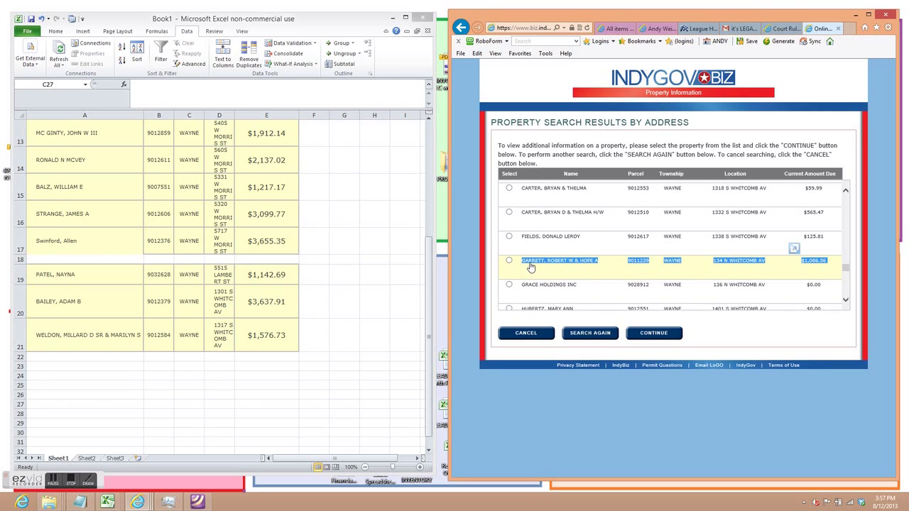
{"action": "right_click", "coordinate": [530, 269]}
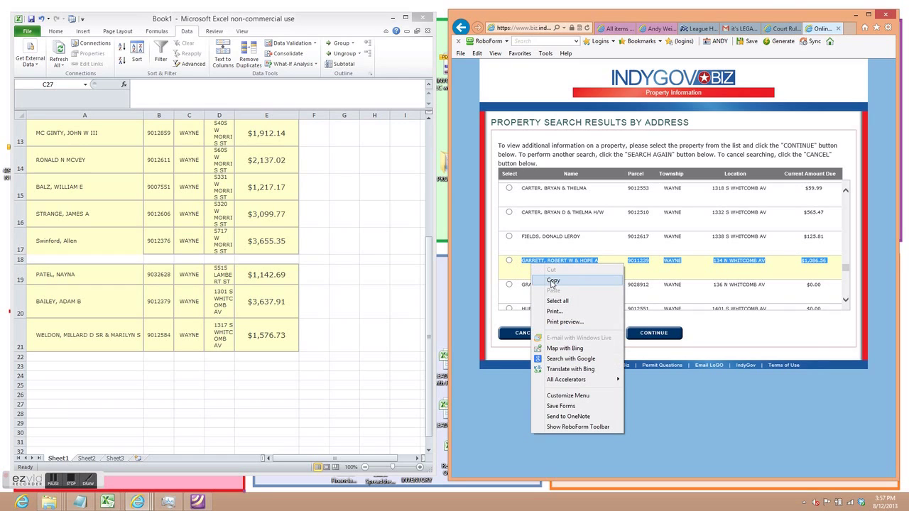
{"action": "left_click", "coordinate": [553, 281]}
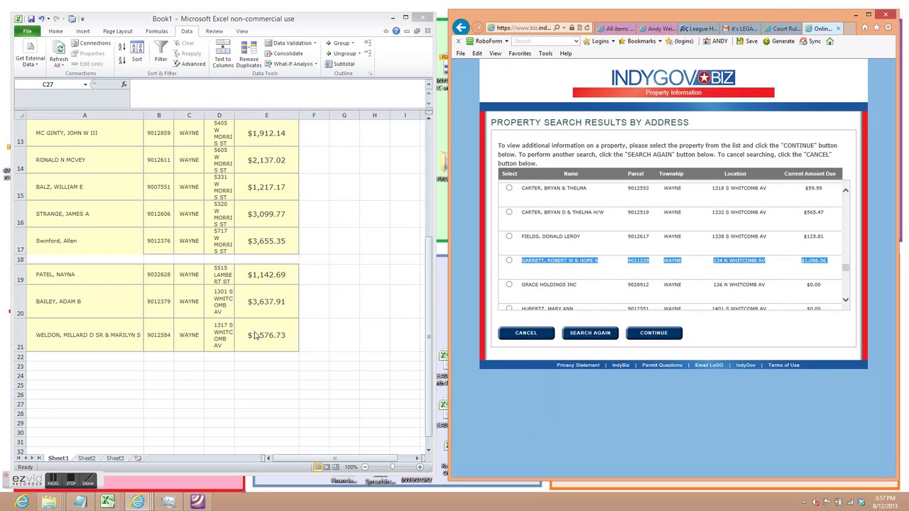
Paste that record into cell A22 keeping source formatting
{"action": "key", "text": "alt+Tab"}
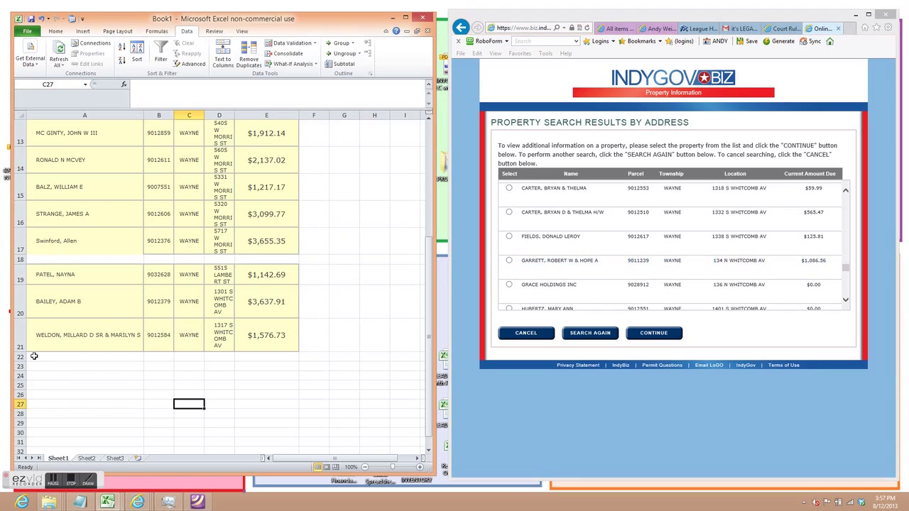
{"action": "left_click", "coordinate": [34, 355]}
{"action": "right_click", "coordinate": [36, 358]}
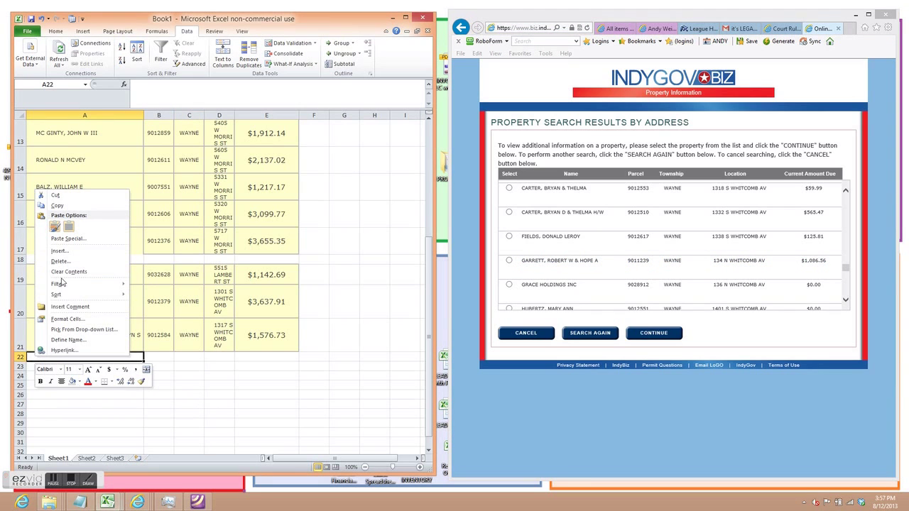
{"action": "left_click", "coordinate": [55, 226]}
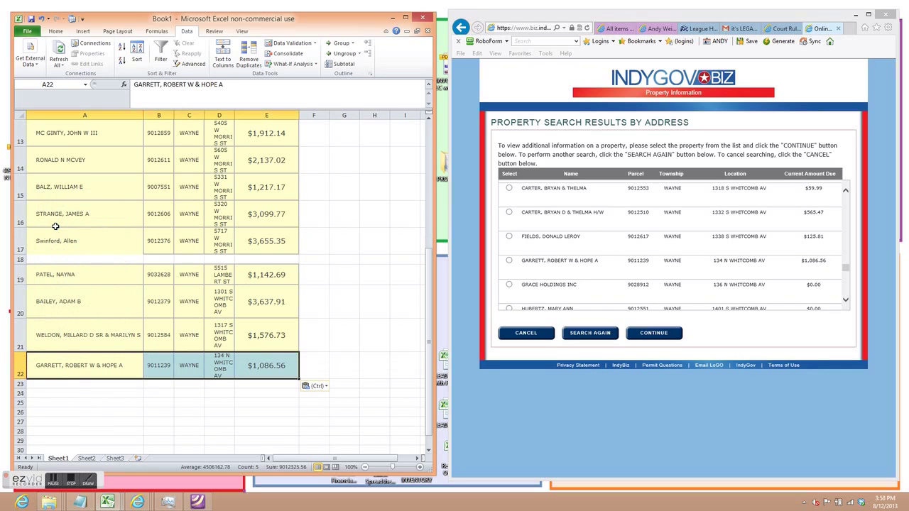
{"action": "left_click", "coordinate": [368, 361]}
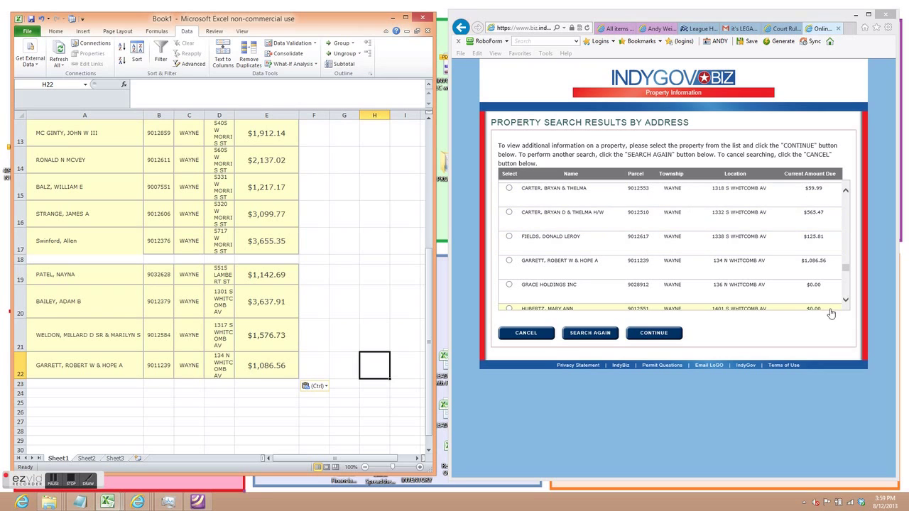
{"action": "left_click_drag", "start_coordinate": [847, 303], "coordinate": [847, 303]}
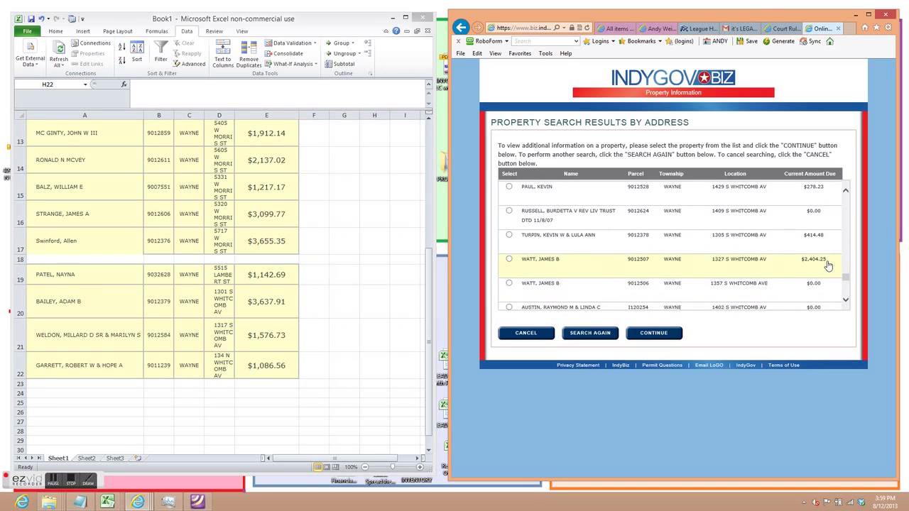
{"action": "left_click_drag", "start_coordinate": [828, 265], "coordinate": [525, 264]}
{"action": "right_click", "coordinate": [527, 265]}
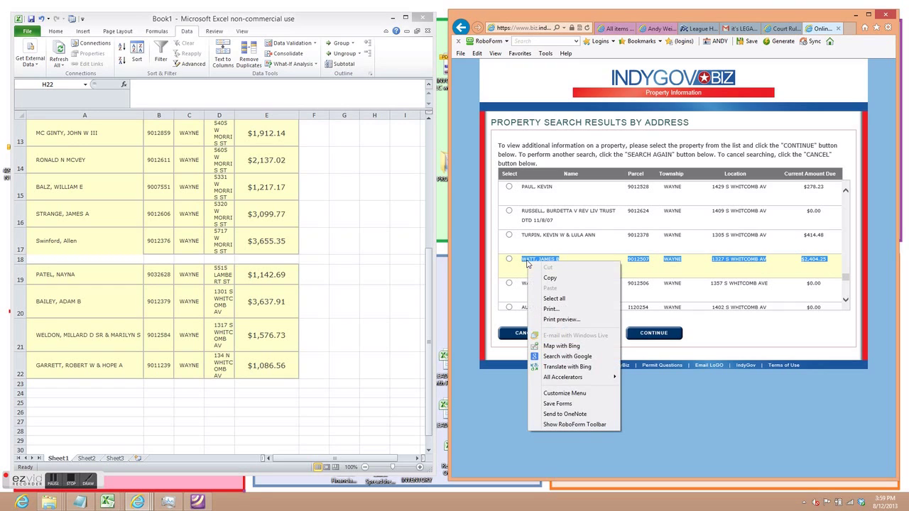
{"action": "left_click", "coordinate": [556, 280]}
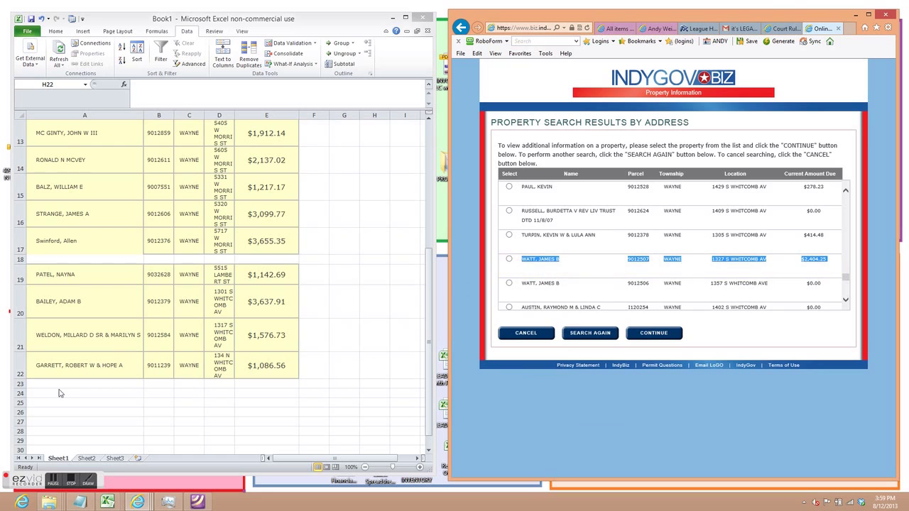
{"action": "left_click", "coordinate": [38, 384]}
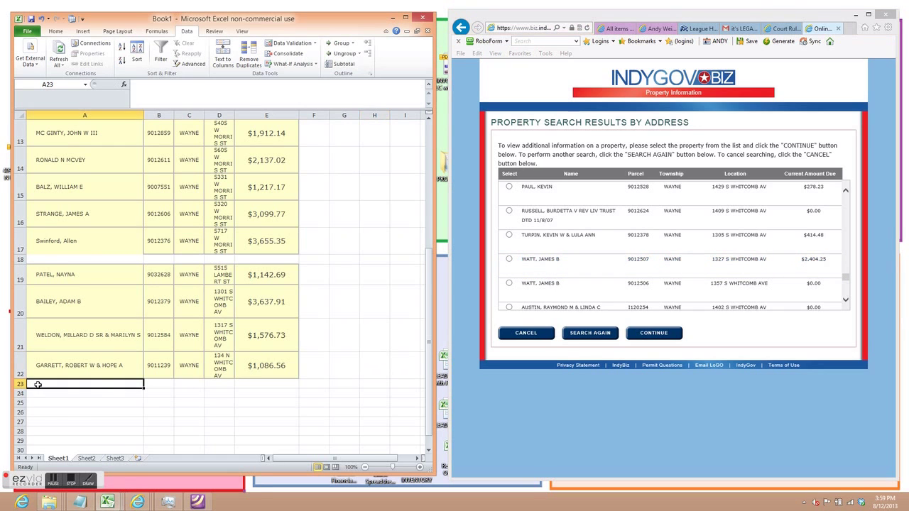
{"action": "right_click", "coordinate": [38, 384]}
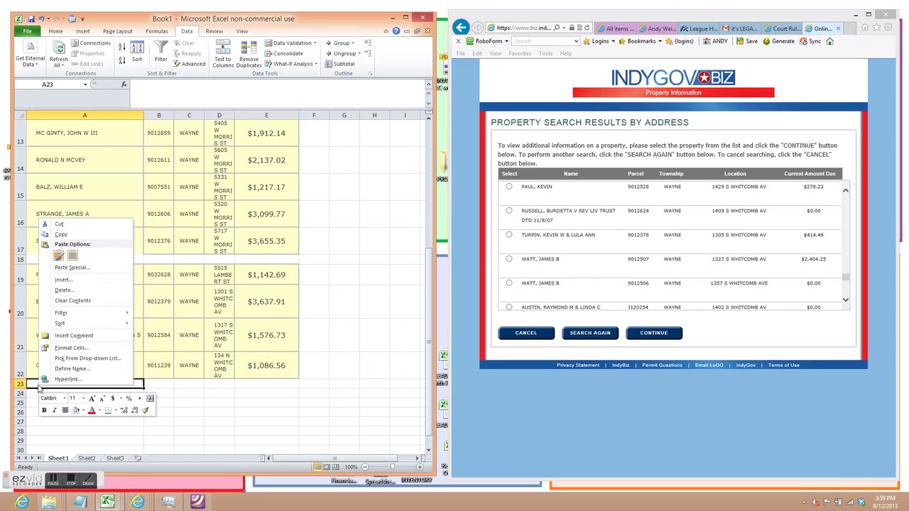
{"action": "left_click", "coordinate": [59, 258]}
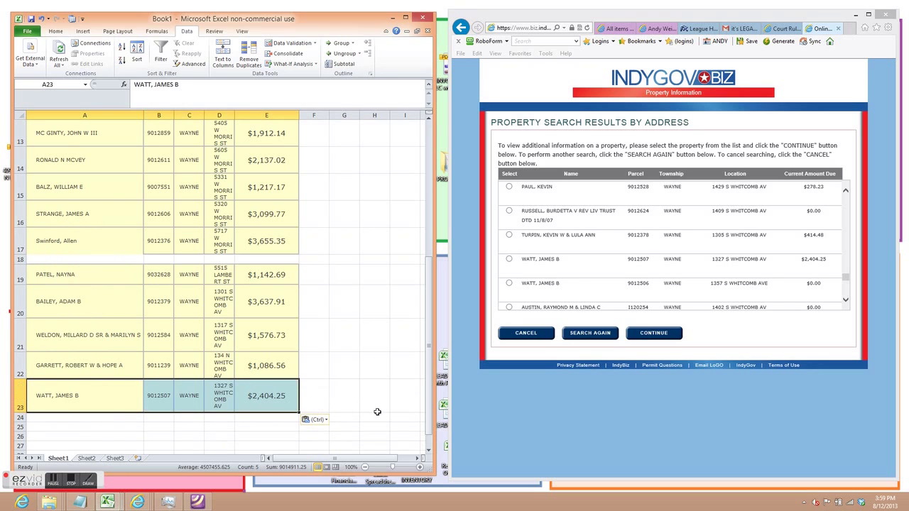
{"action": "left_click", "coordinate": [846, 302]}
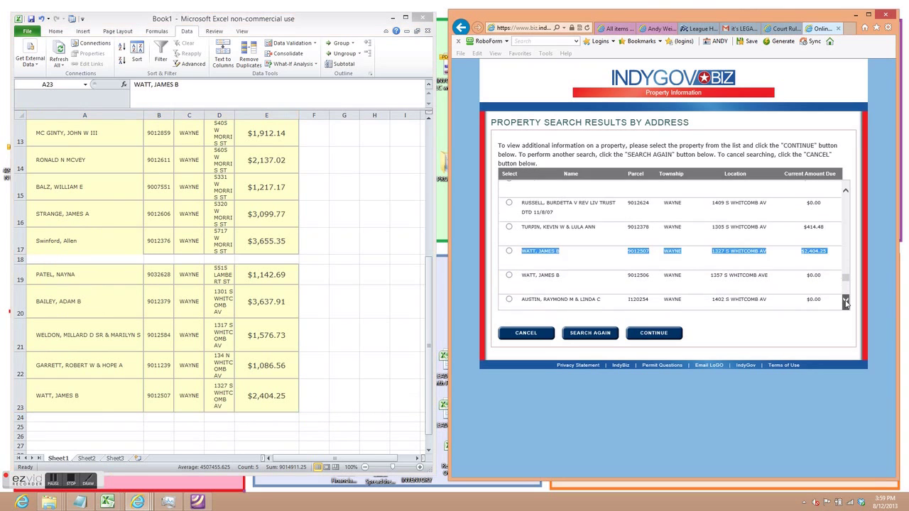
Copy the AMERICAN RESIDENTIAL LEASING COMPANY LLC record with $1,244.10 due from the IndyGov results
{"action": "left_click", "coordinate": [845, 301]}
{"action": "left_click", "coordinate": [846, 301]}
{"action": "left_click", "coordinate": [845, 301]}
{"action": "left_click", "coordinate": [846, 301]}
{"action": "left_click", "coordinate": [845, 301]}
{"action": "left_click", "coordinate": [846, 301]}
{"action": "left_click", "coordinate": [846, 301]}
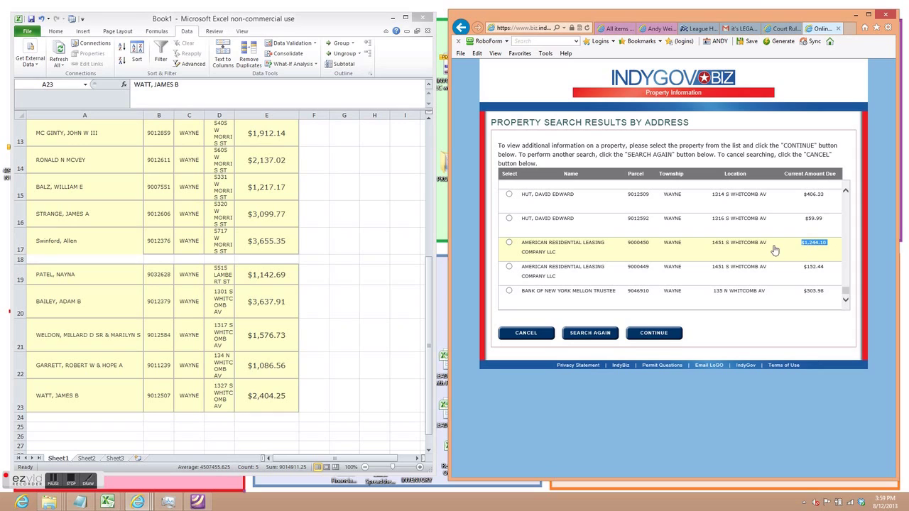
{"action": "left_click_drag", "start_coordinate": [775, 250], "coordinate": [529, 245]}
{"action": "right_click", "coordinate": [530, 245]}
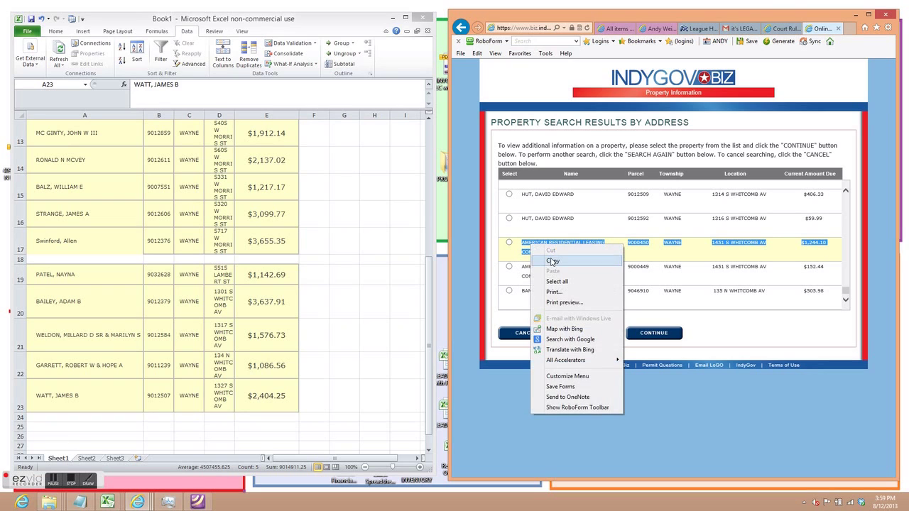
{"action": "left_click", "coordinate": [553, 261]}
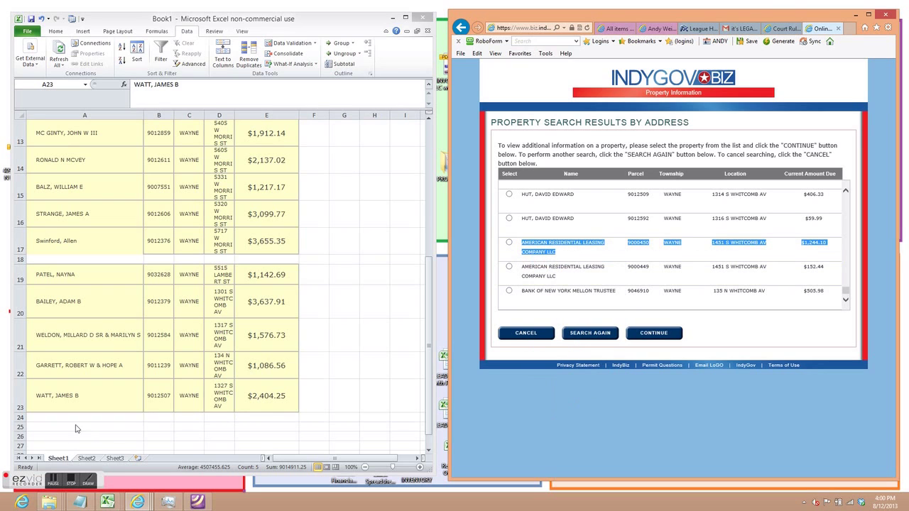
{"action": "left_click", "coordinate": [72, 416]}
{"action": "left_click", "coordinate": [57, 419]}
{"action": "right_click", "coordinate": [59, 422]}
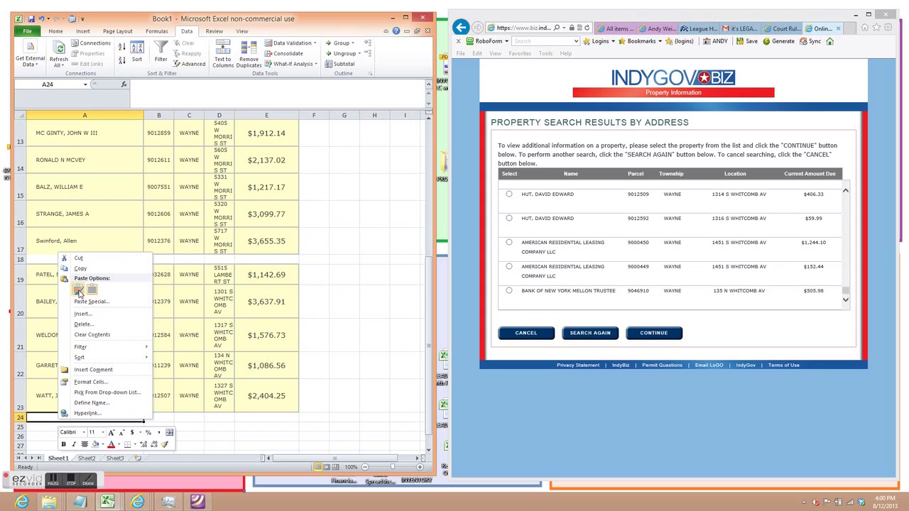
{"action": "left_click", "coordinate": [78, 290]}
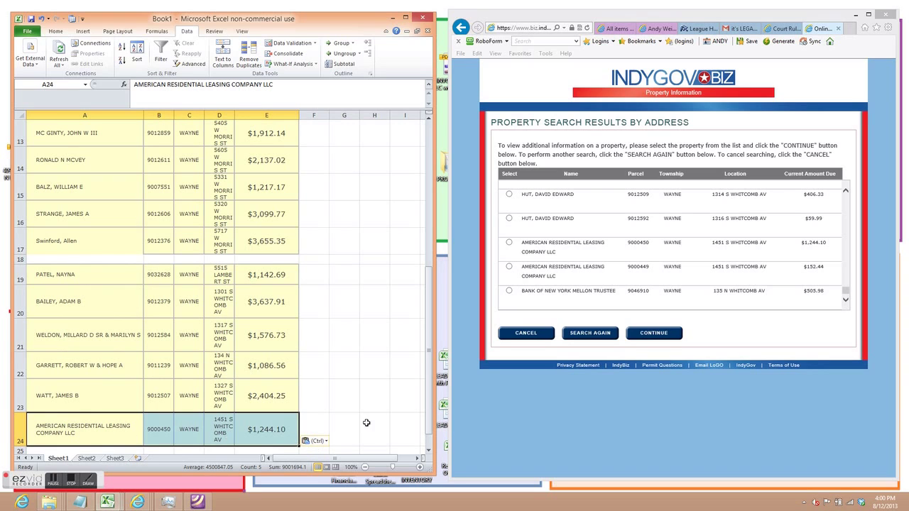
{"action": "left_click", "coordinate": [379, 401]}
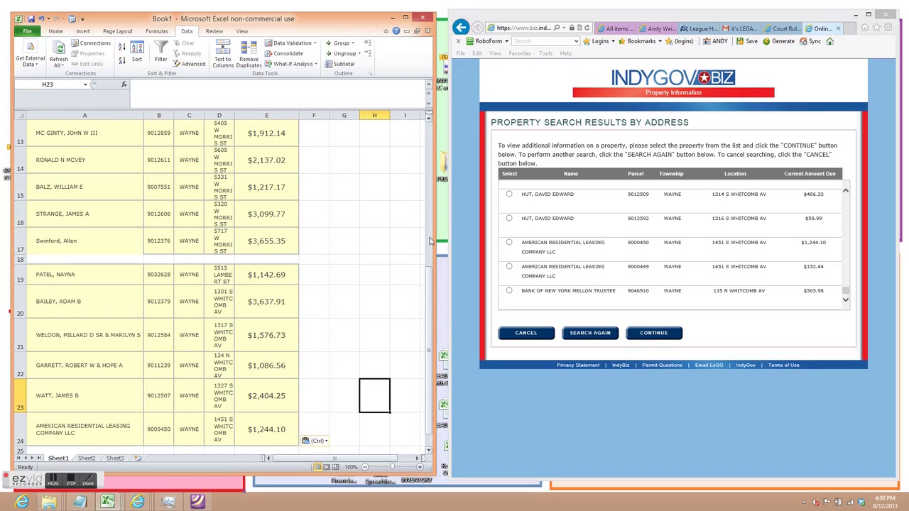
{"action": "left_click_drag", "start_coordinate": [429, 308], "coordinate": [432, 331]}
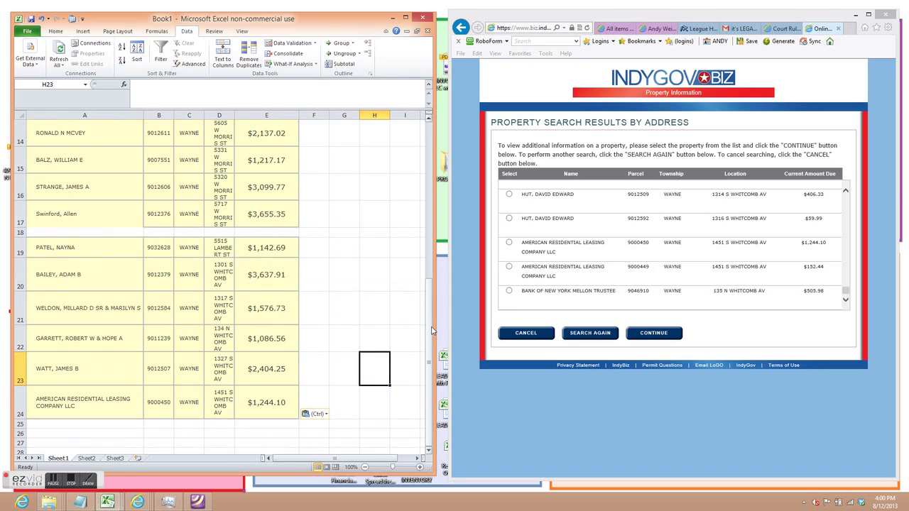